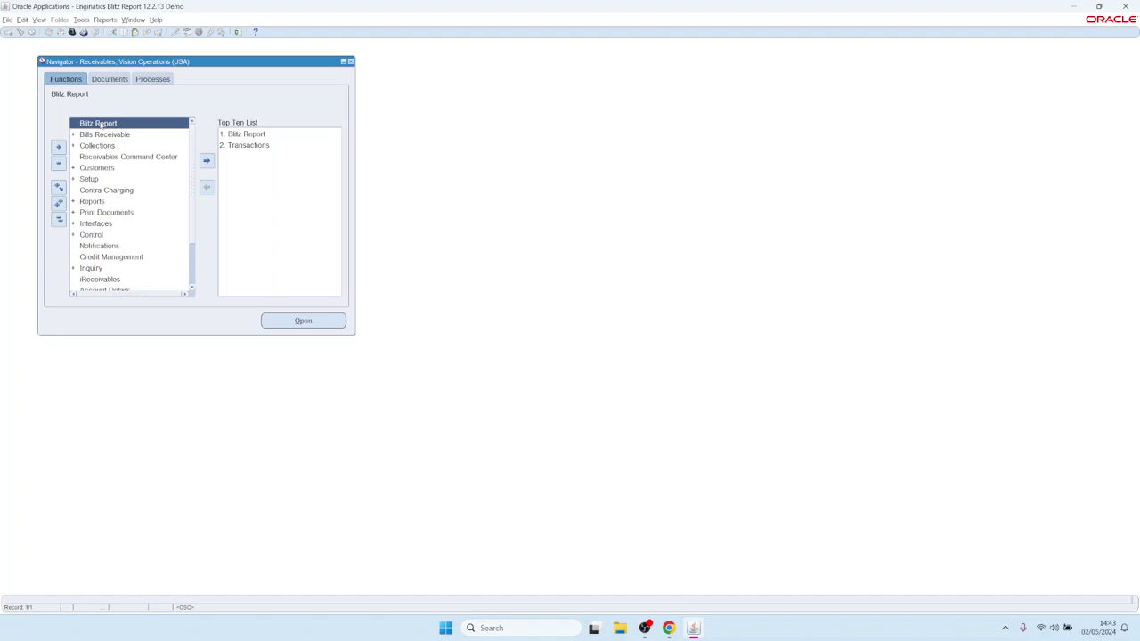
Step: Open the Blitz Report form and run the AR Customers and Sites report with its default parameters
left_click(238, 32)
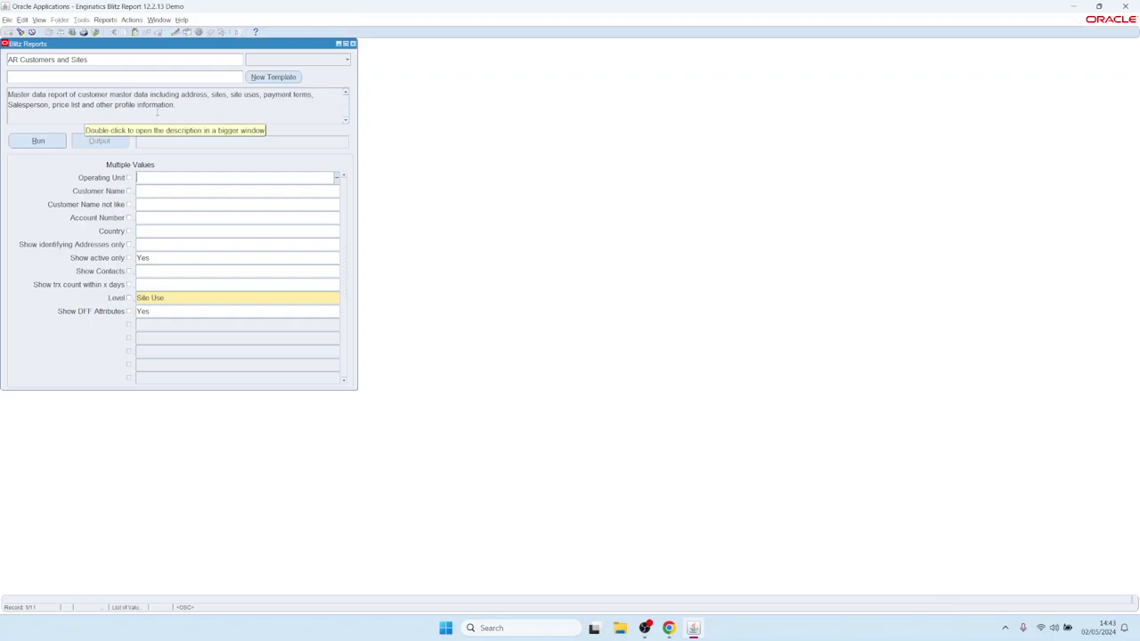
left_click(71, 59)
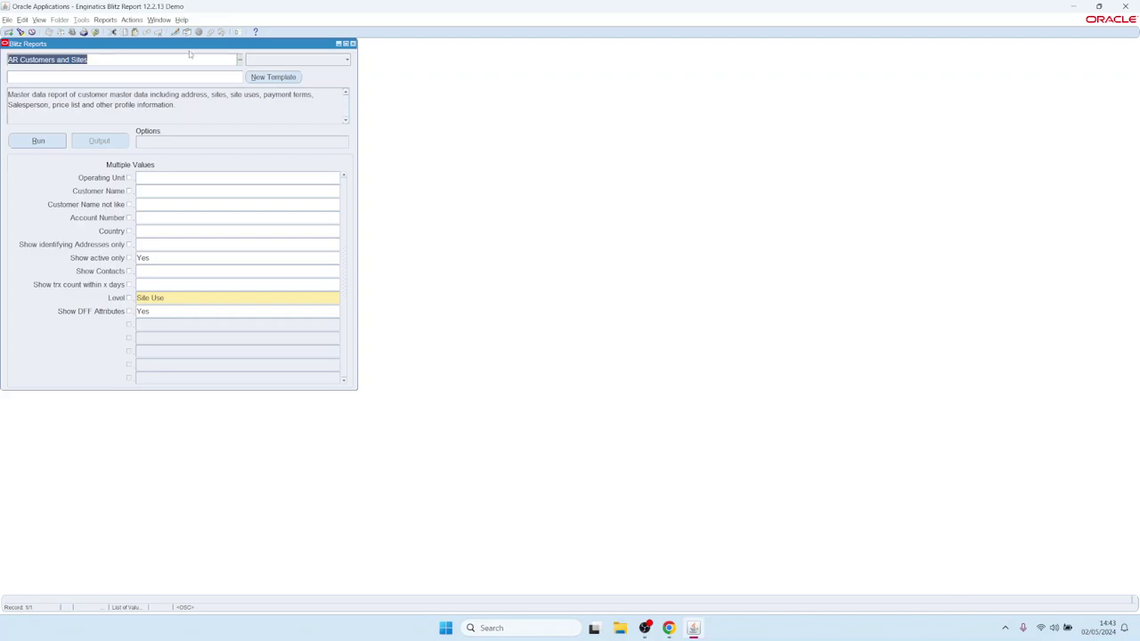
left_click(49, 144)
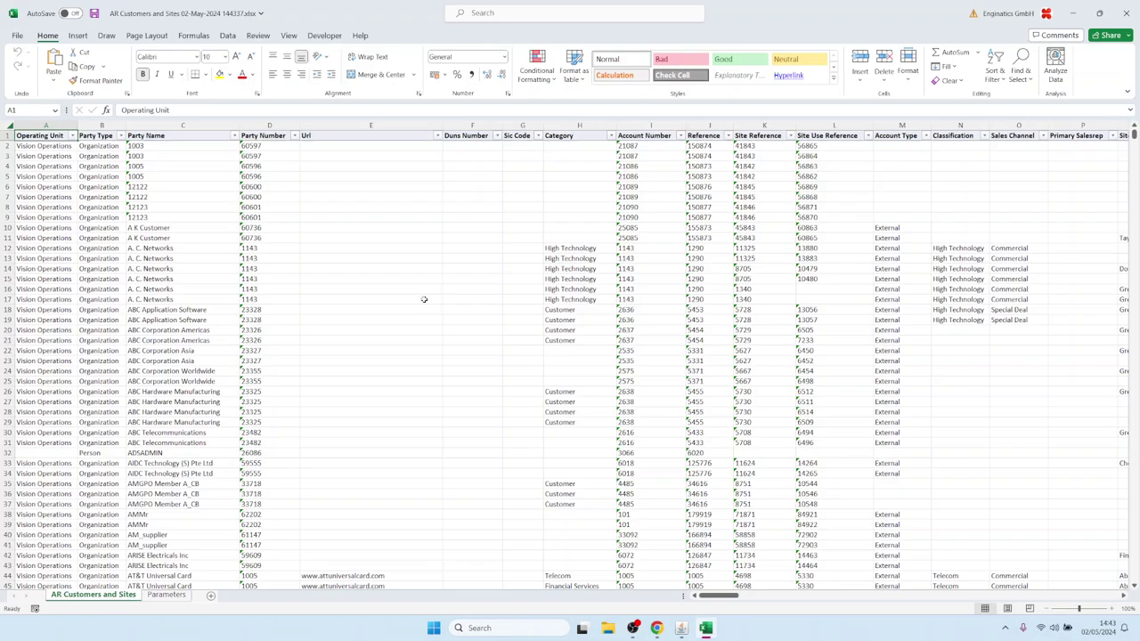
Step: Switch back to Oracle Applications and view the list of available reports, leaving it without choosing one
mouse_move(681, 628)
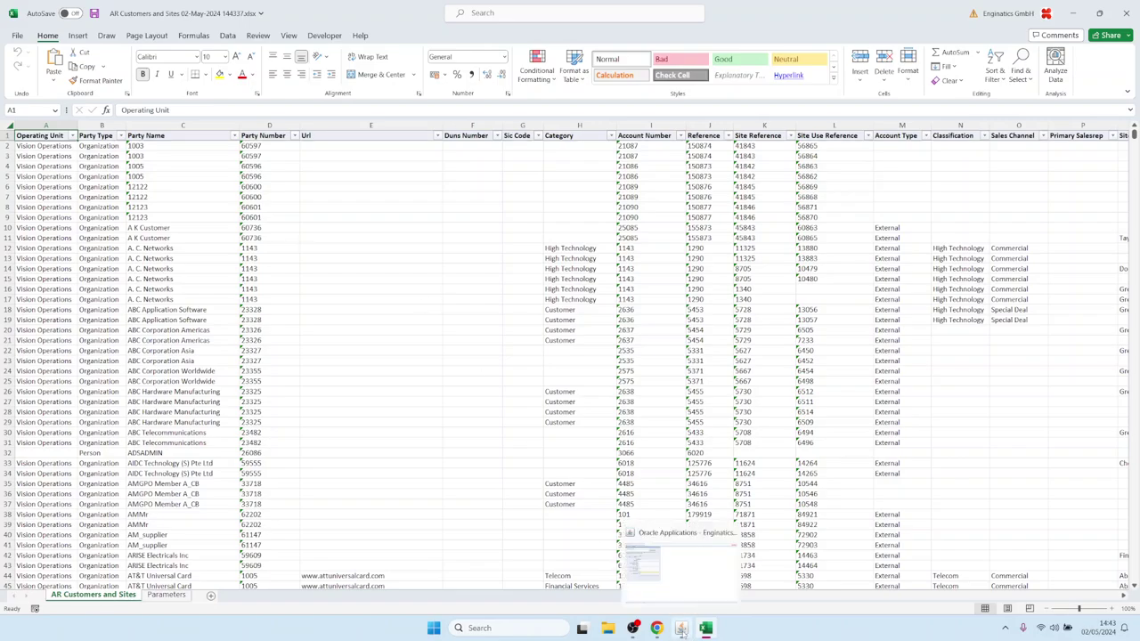
left_click(682, 597)
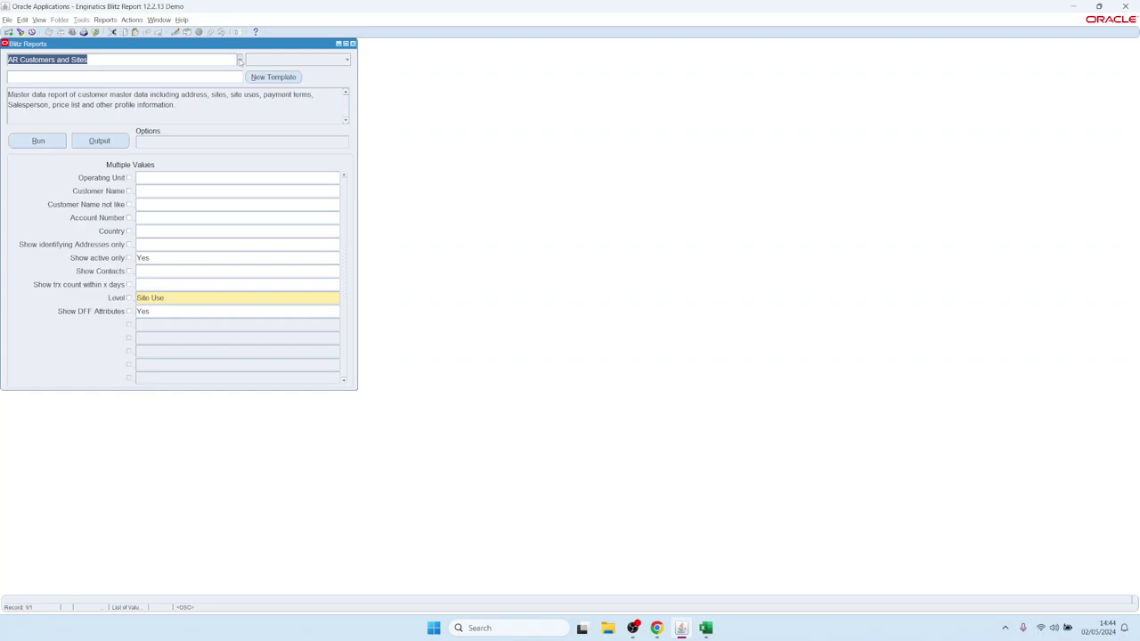
left_click(238, 60)
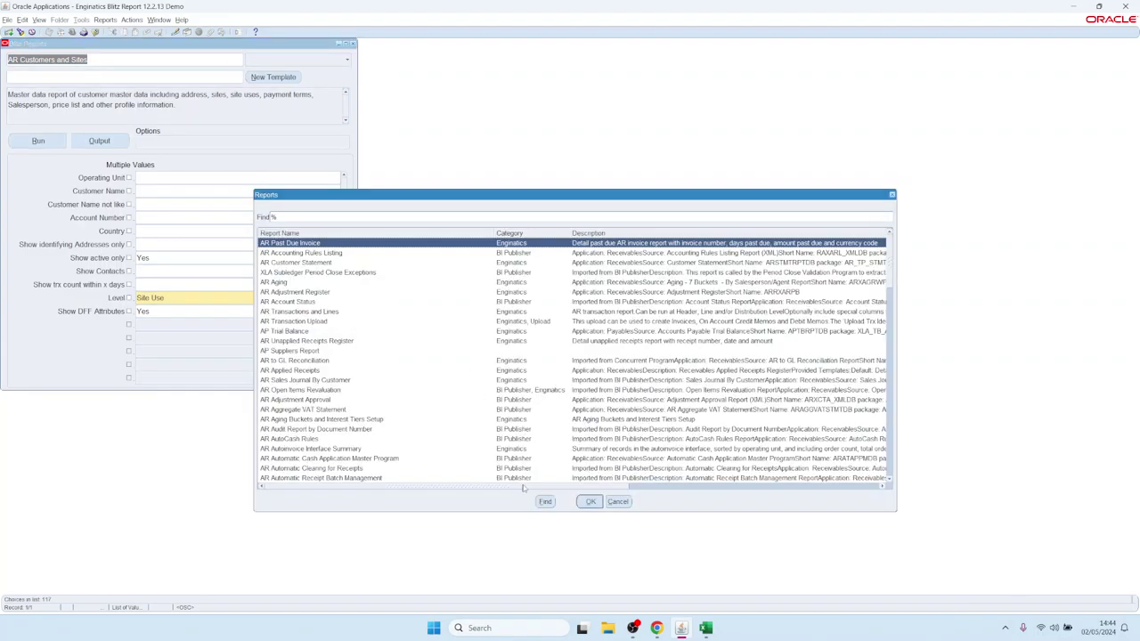
left_click(609, 504)
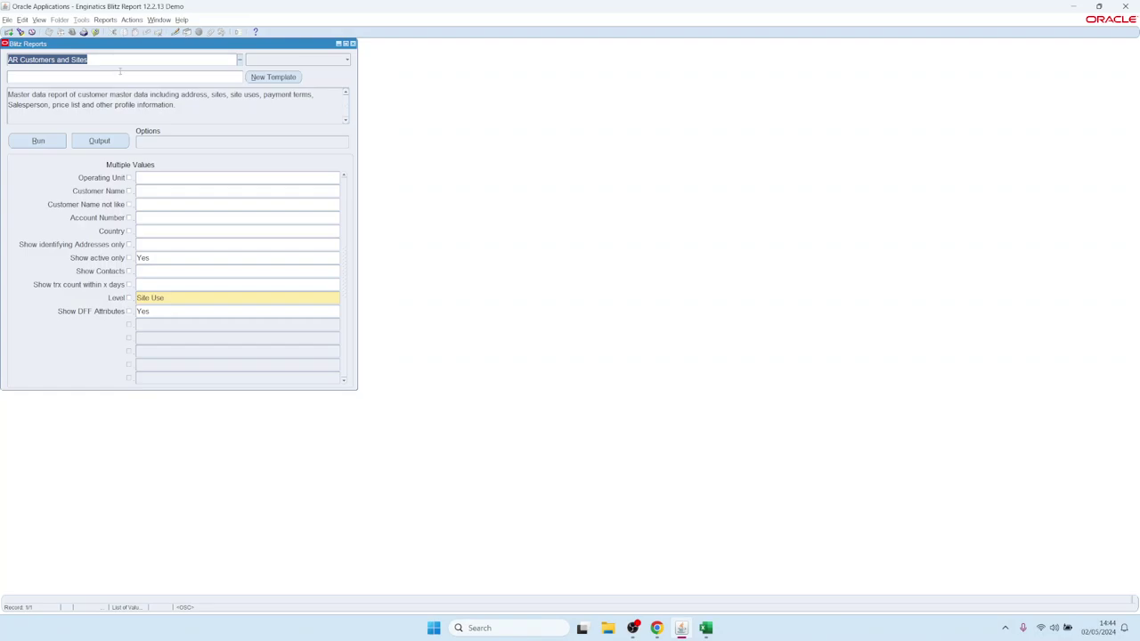
double_click(119, 60)
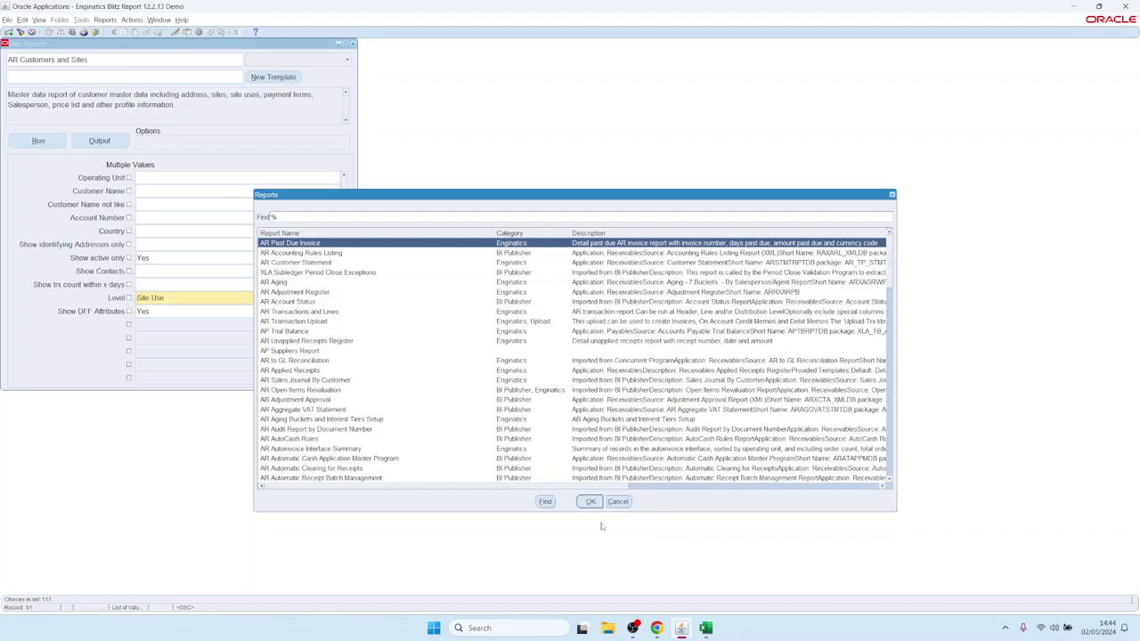
left_click(617, 502)
Step: Pick Anguilla from the Country parameter's list of values, and clear the parameter again
double_click(167, 231)
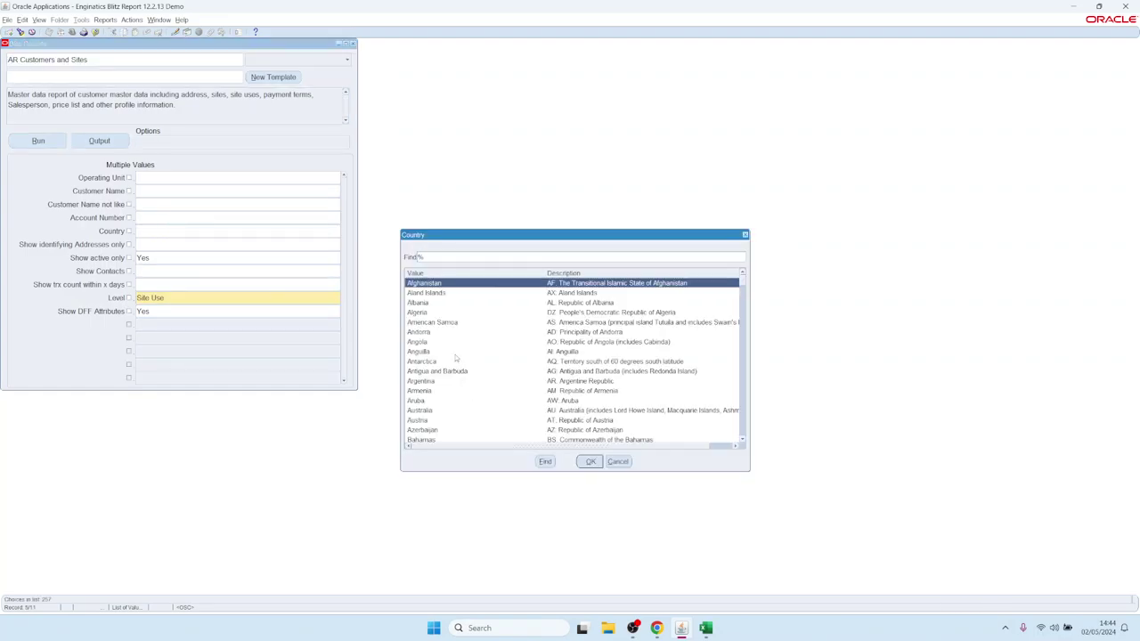
double_click(455, 352)
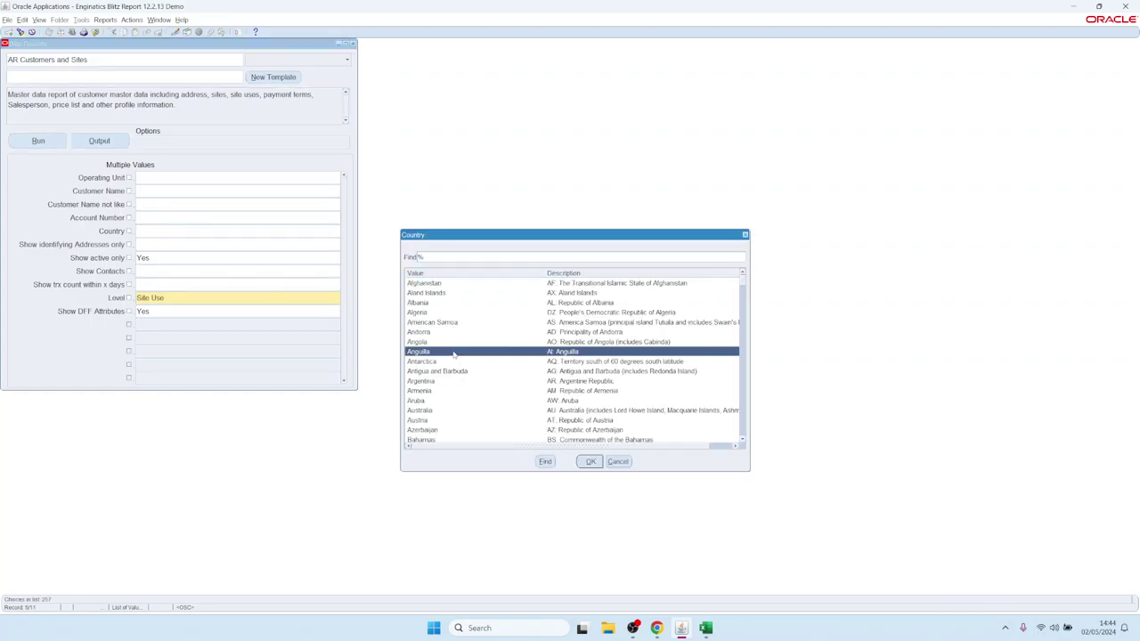
double_click(188, 231)
key("BackSpace")
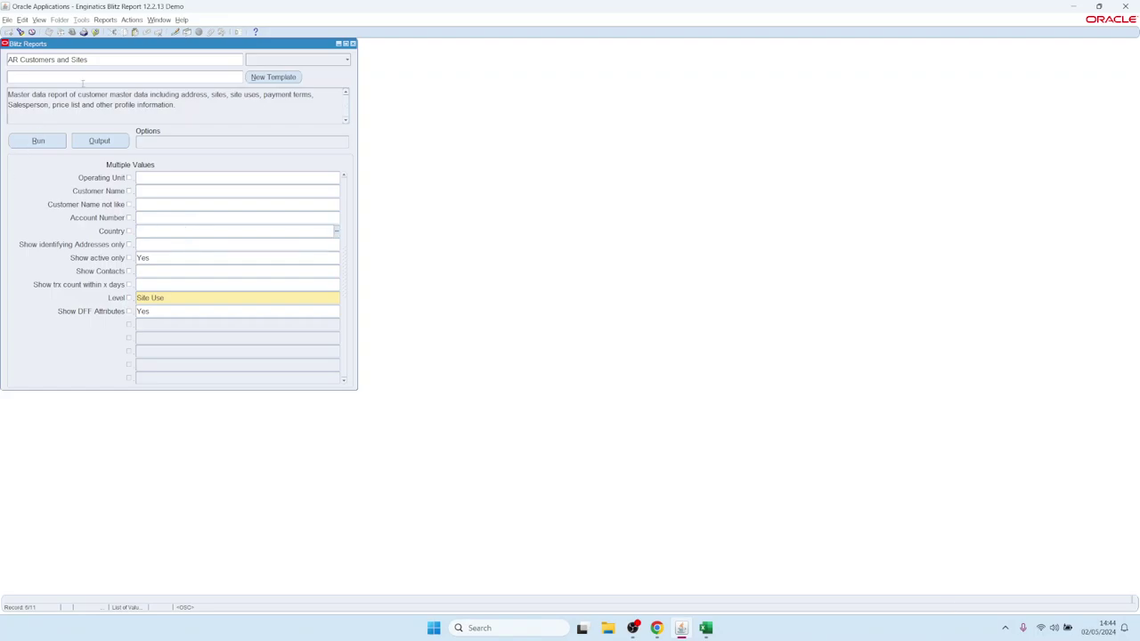
Step: Browse the list of reports and load AR Accounting Rules Listing
double_click(104, 60)
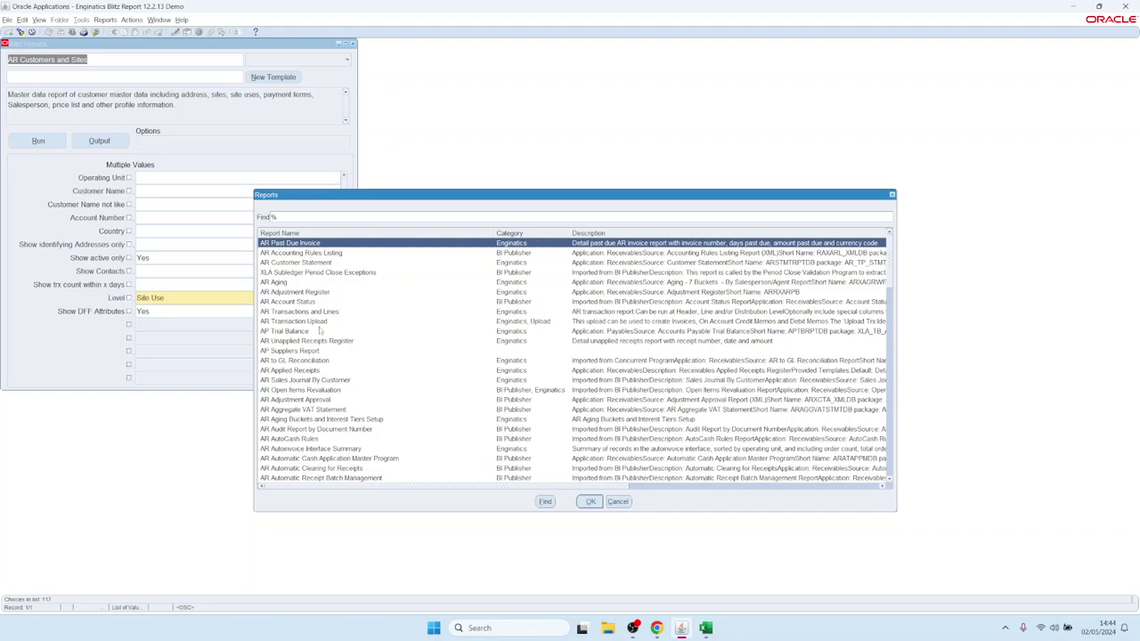
key("Down")
key("Down")
key("Down")
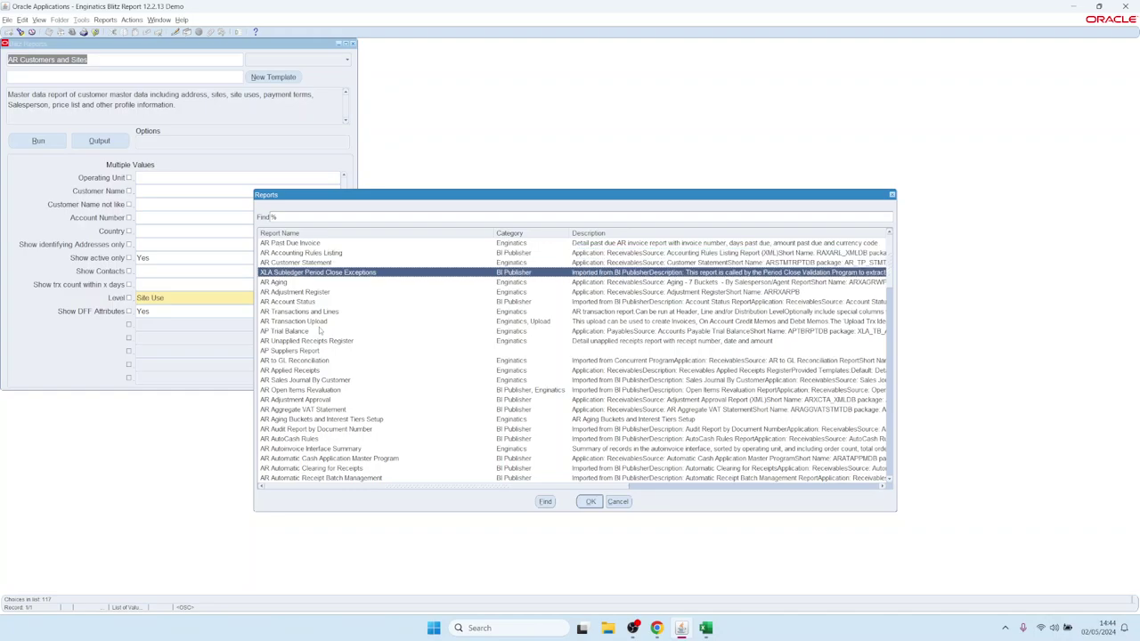
key("Up")
key("Up")
key("Up")
key("Down")
key("Down")
key("Up")
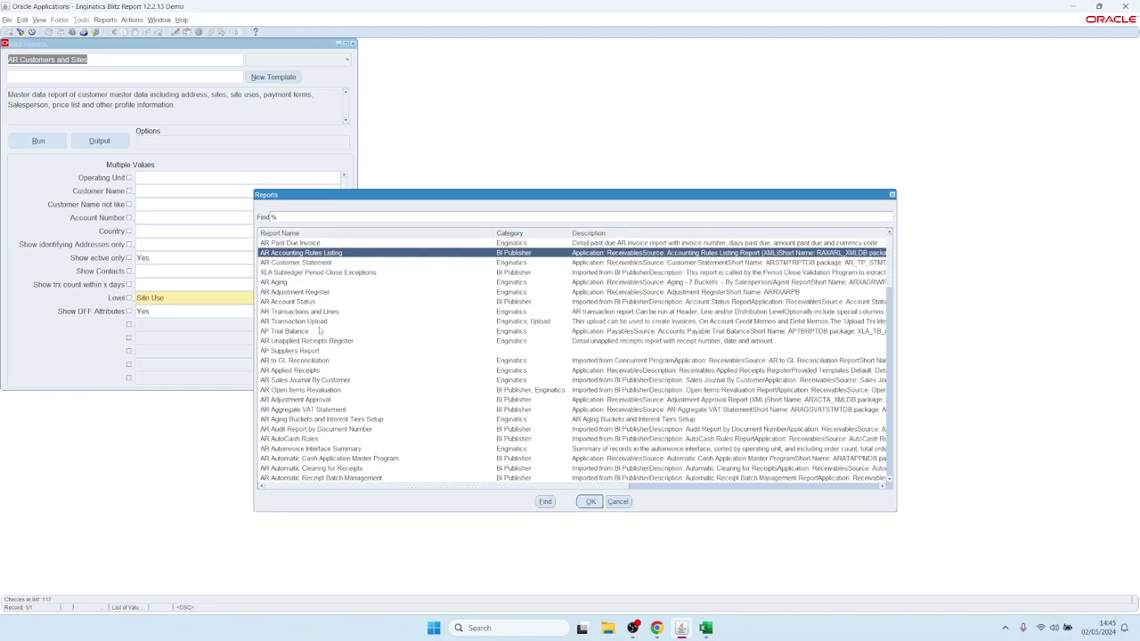
key("Up")
key("Down")
key("Return")
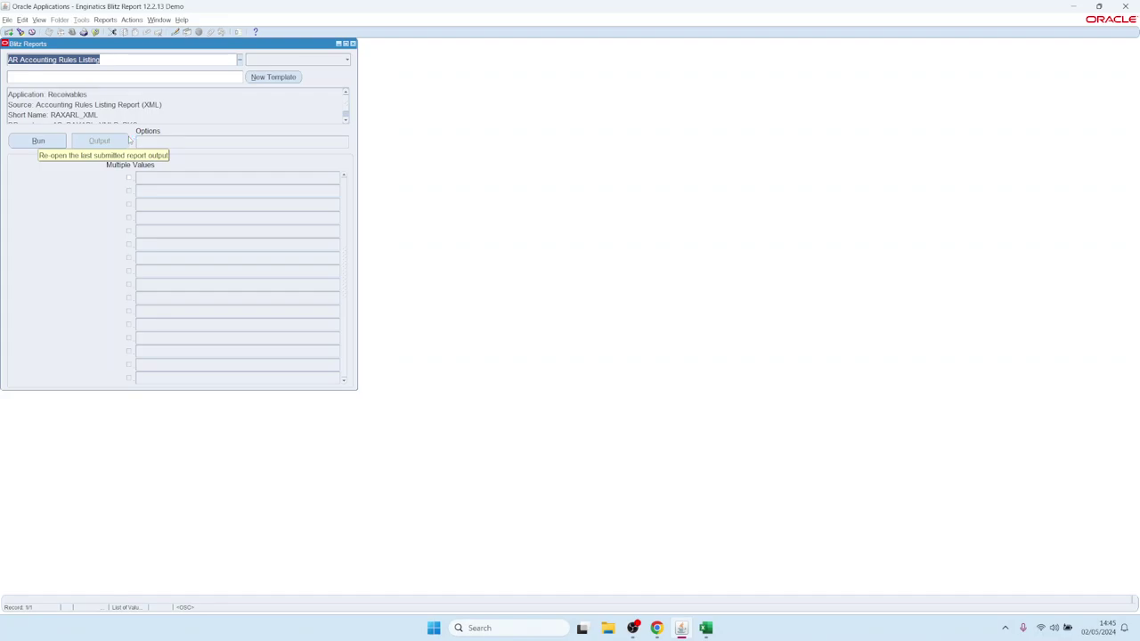
Step: Search the reports for "tax customer", compare the result scores, and load AR Customers and Sites
type("tax")
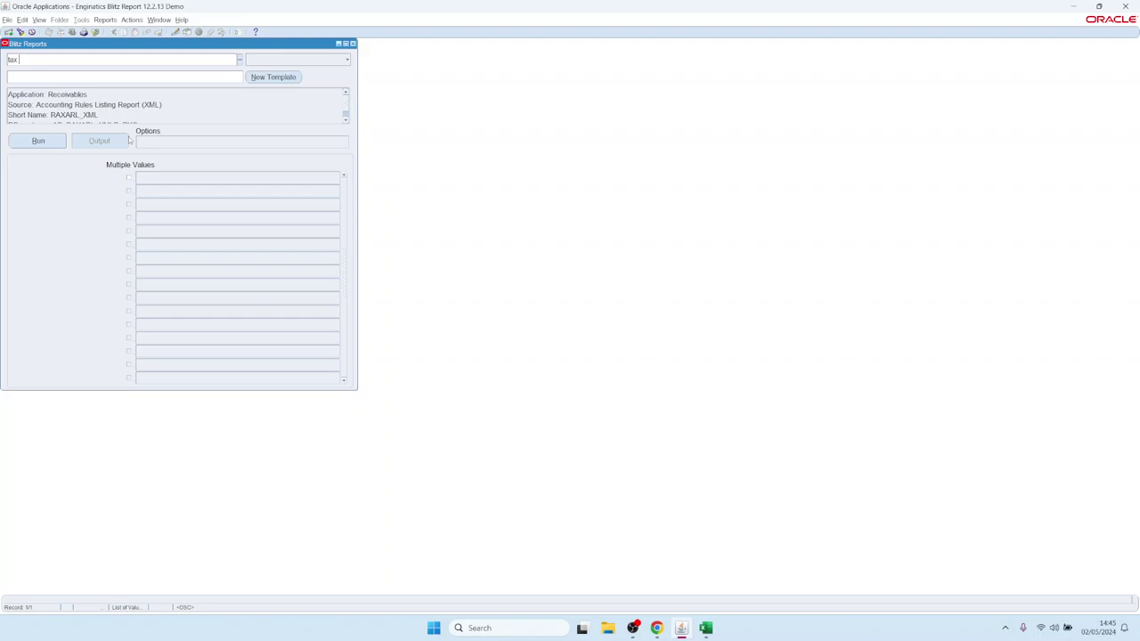
type(" customer")
key("Tab")
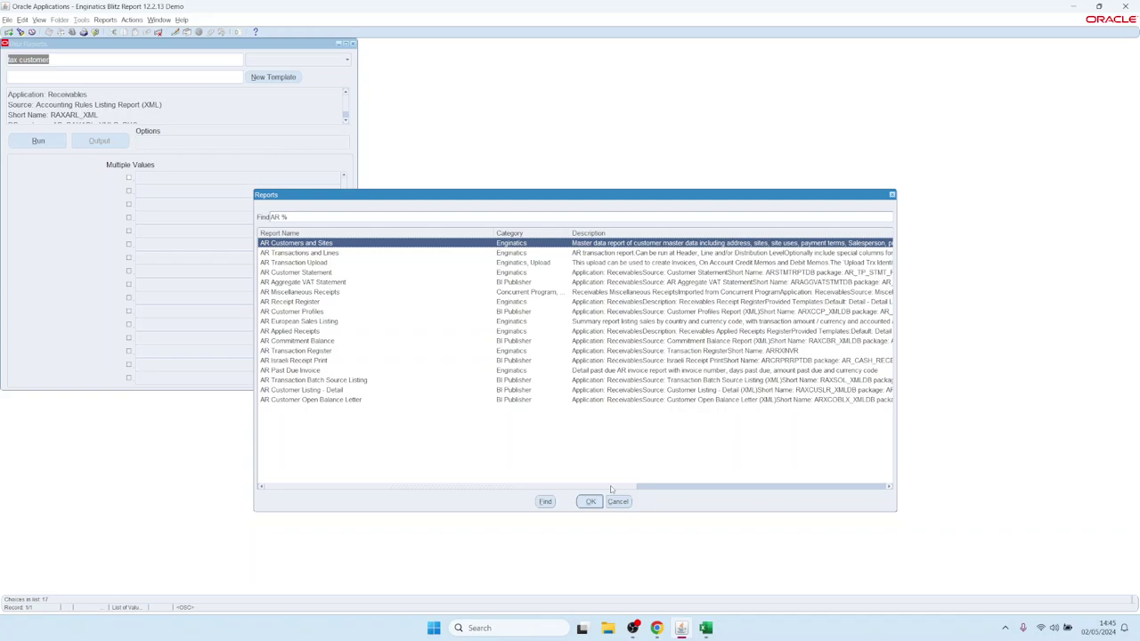
left_click_drag(611, 489, 861, 489)
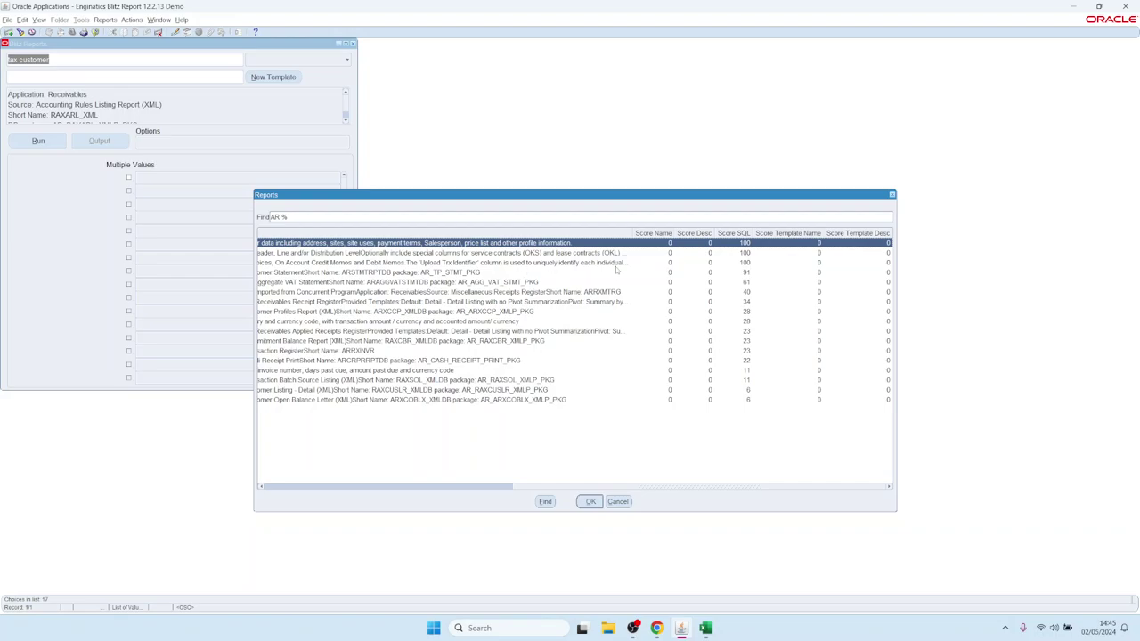
left_click_drag(557, 485, 302, 486)
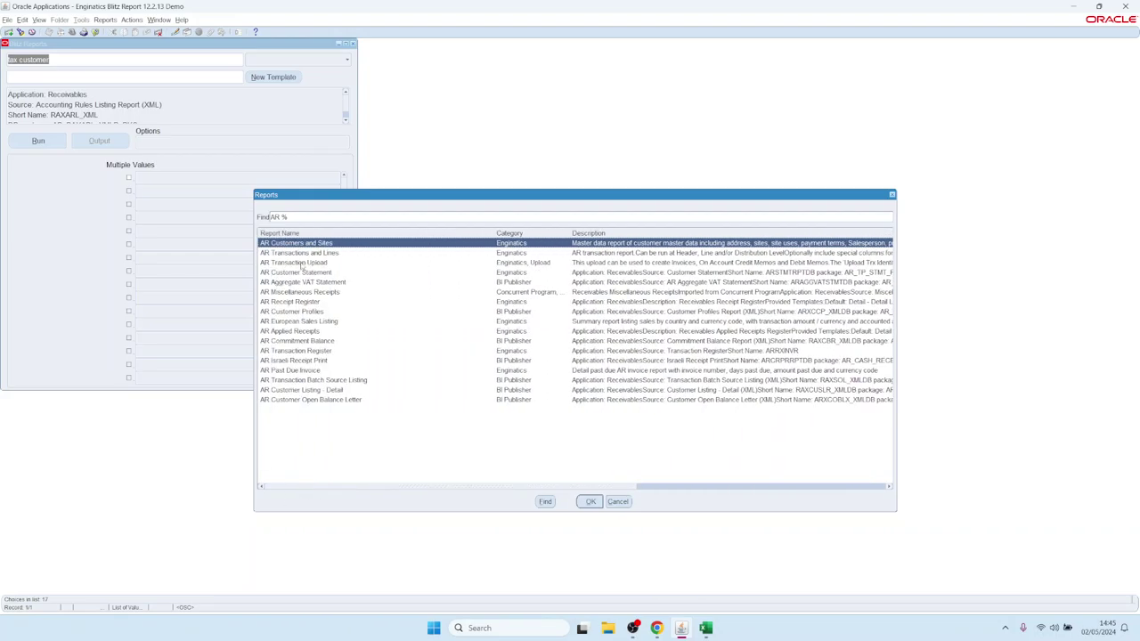
left_click_drag(600, 488, 882, 490)
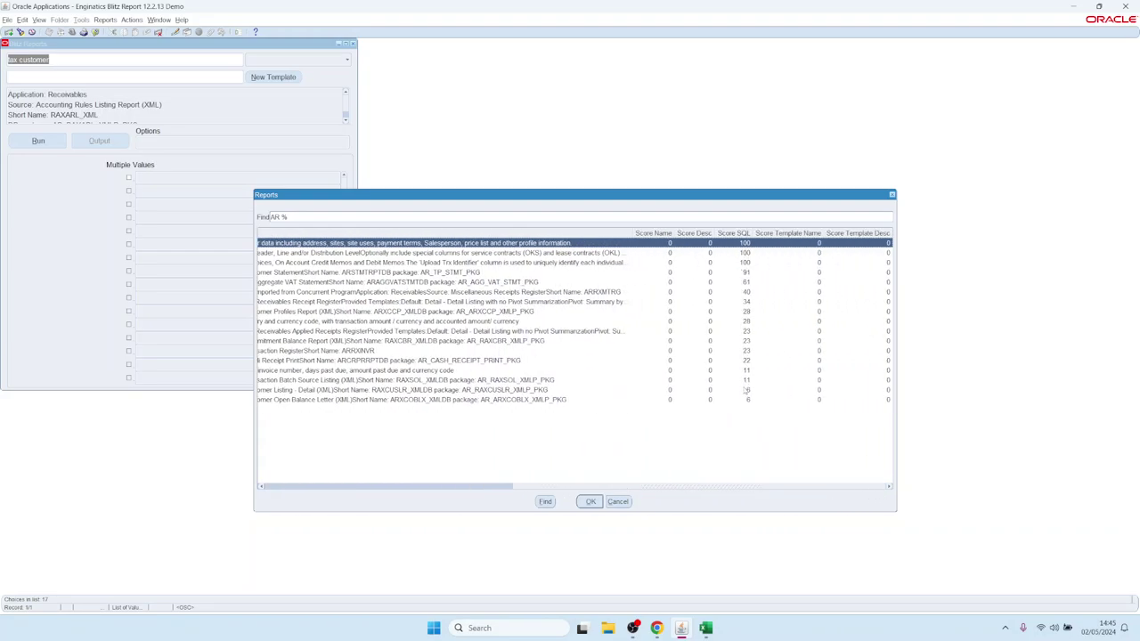
left_click_drag(531, 490, 267, 488)
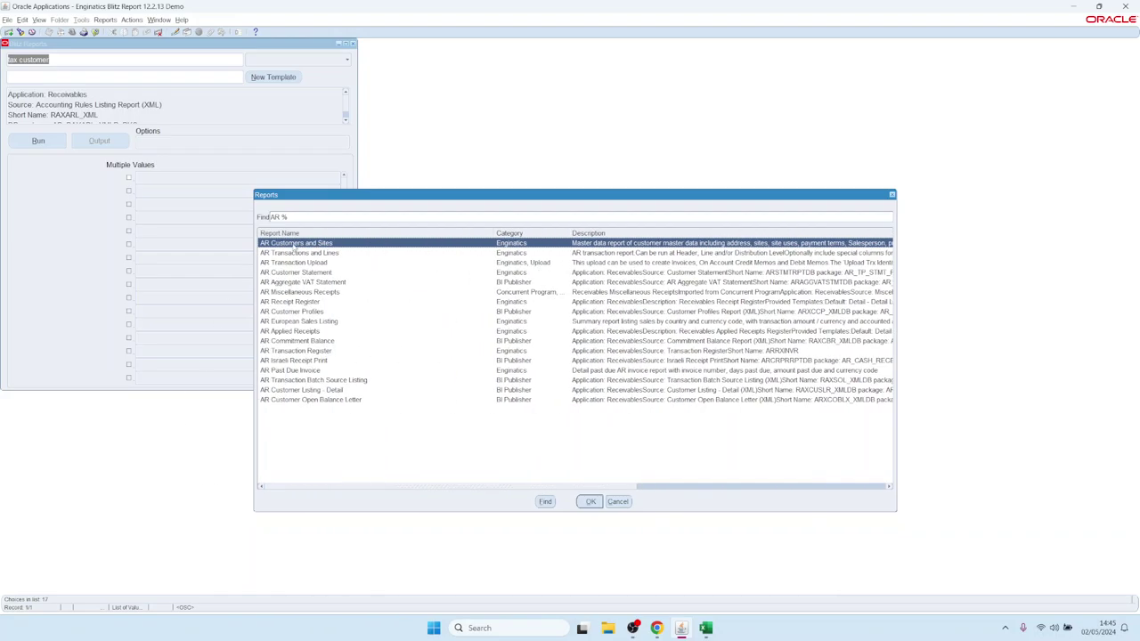
double_click(294, 248)
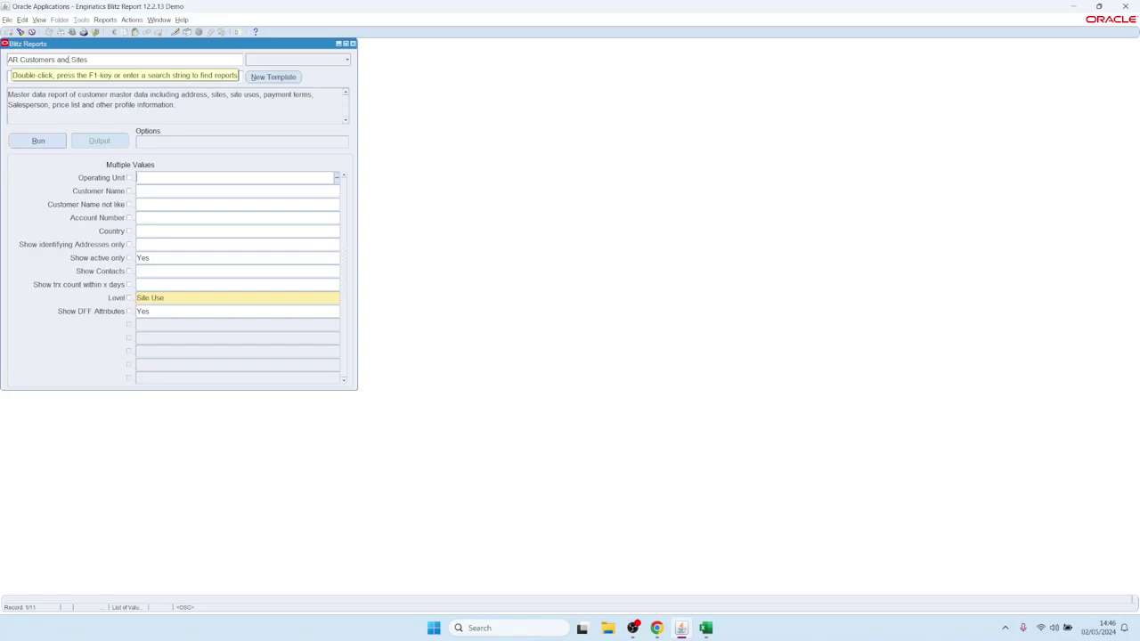
Step: Load the AR Past Due Invoice report from the list of reports
double_click(100, 60)
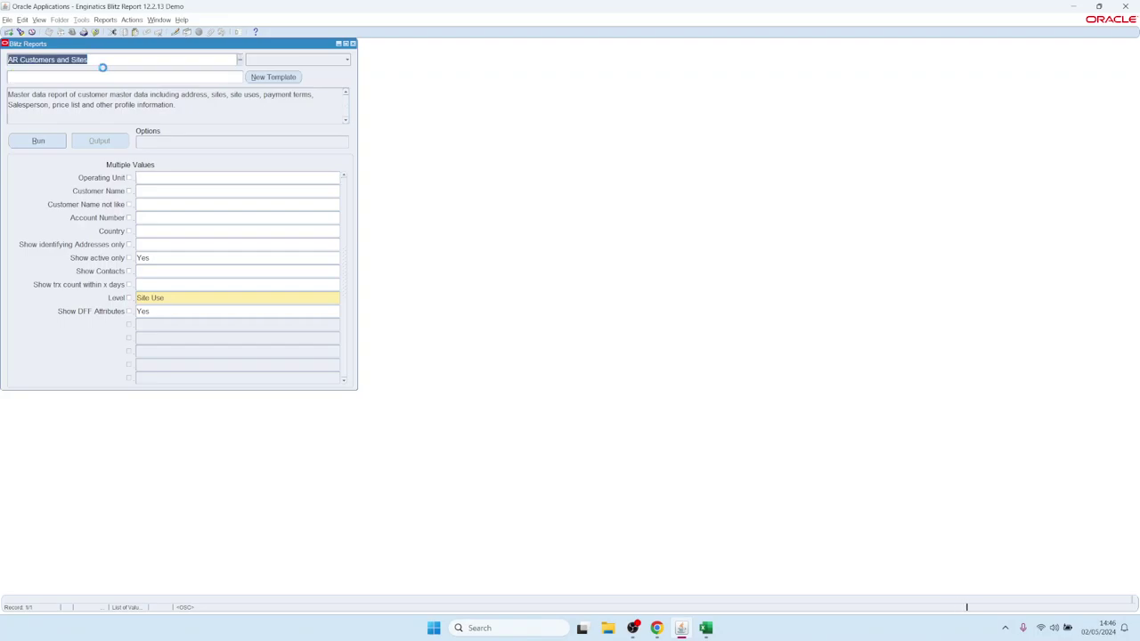
key("Down")
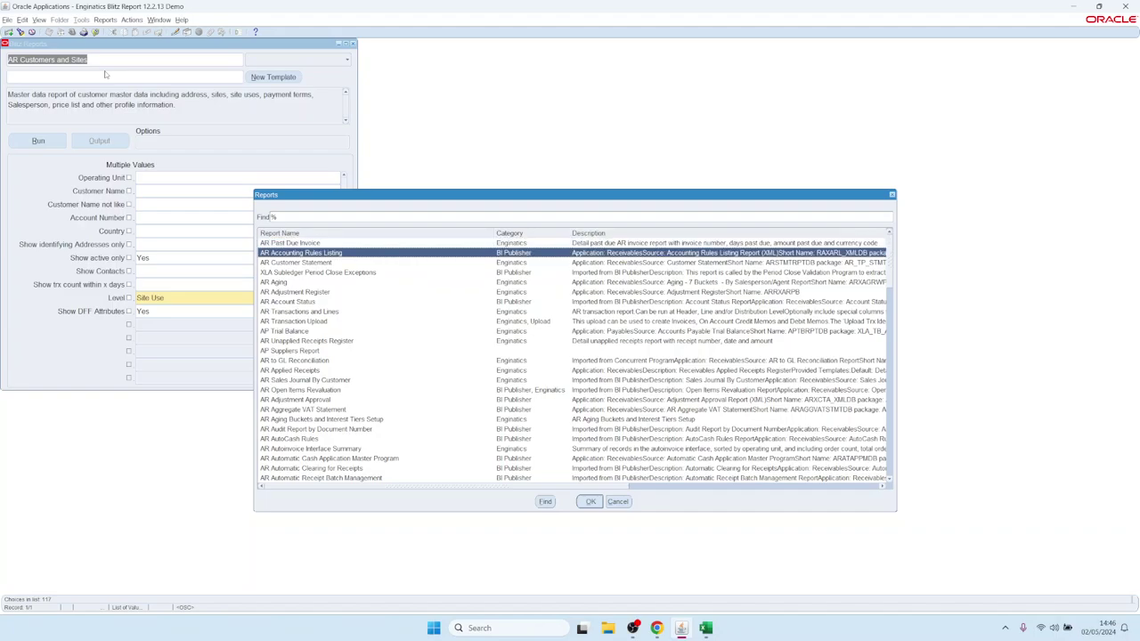
key("Up")
key("Return")
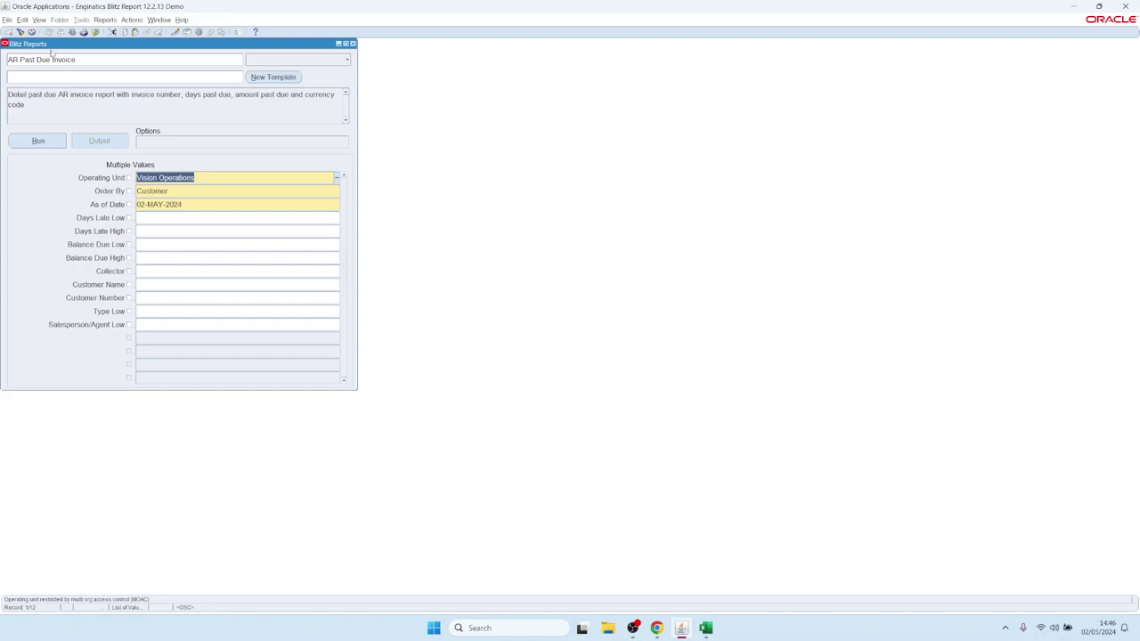
Step: Apply the "Dashboard with Enginatics logo" template to AR Past Due Invoice and run the report
left_click(155, 77)
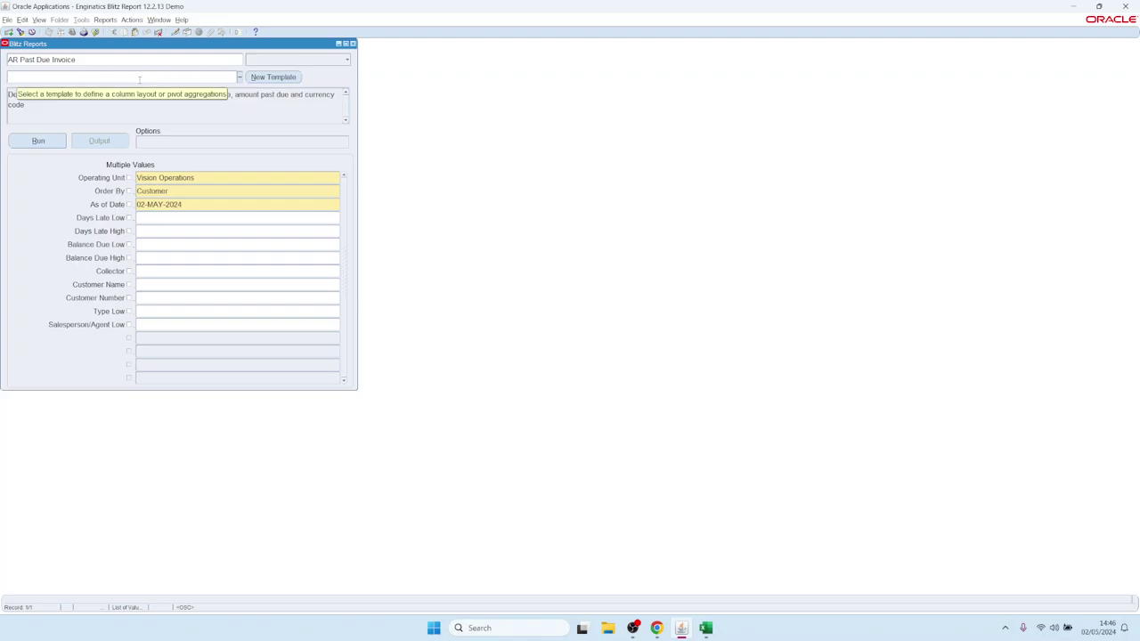
left_click(110, 59)
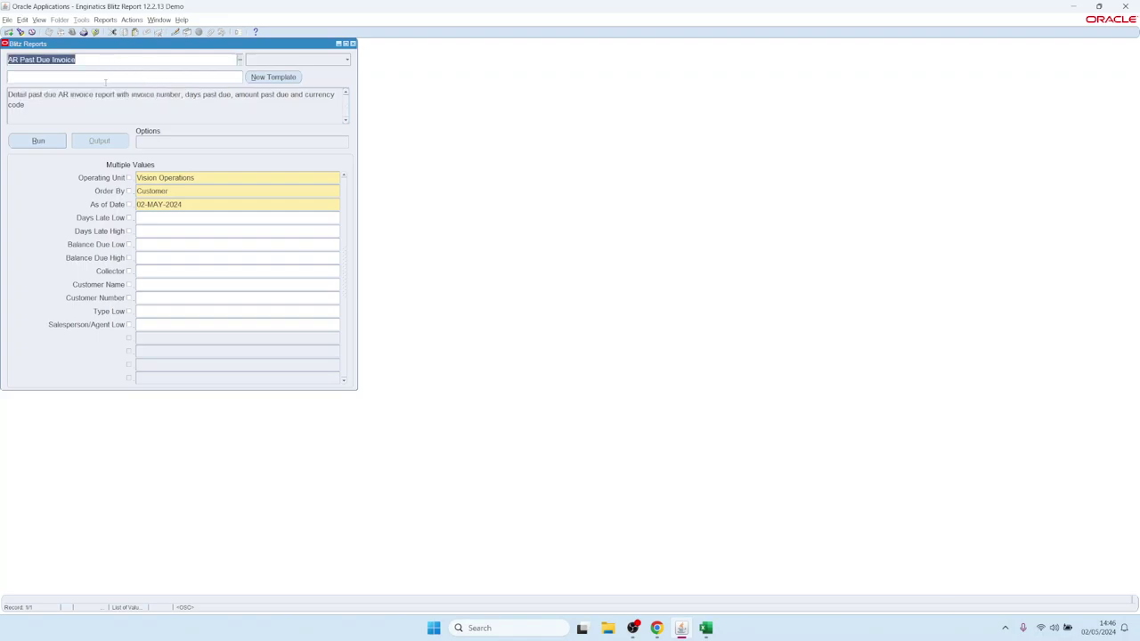
left_click(129, 76)
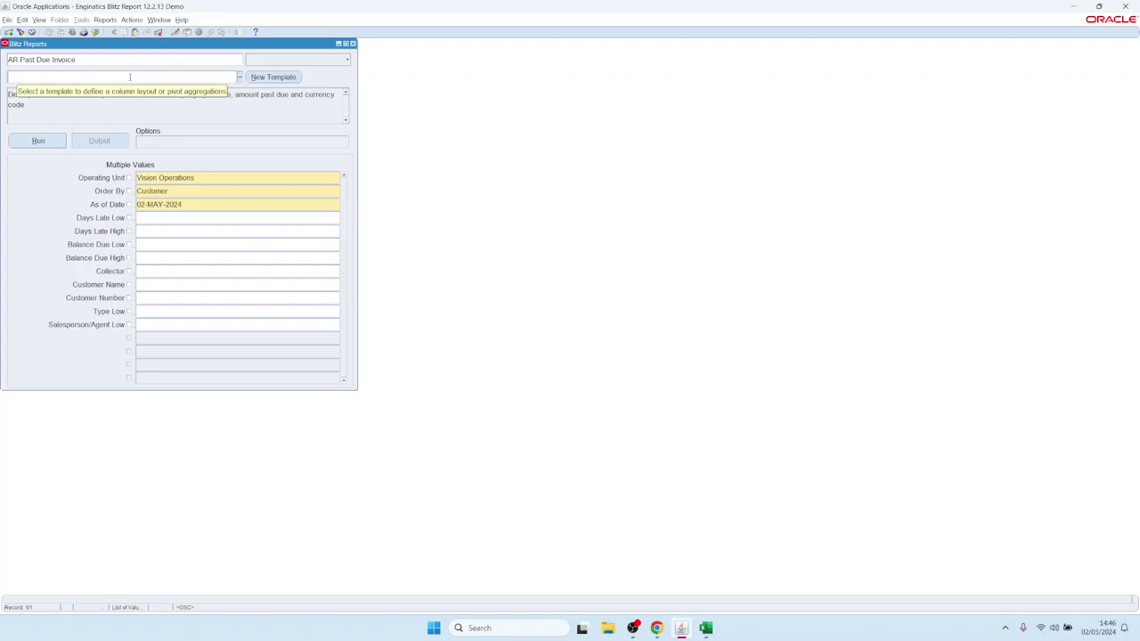
key("ctrl+l")
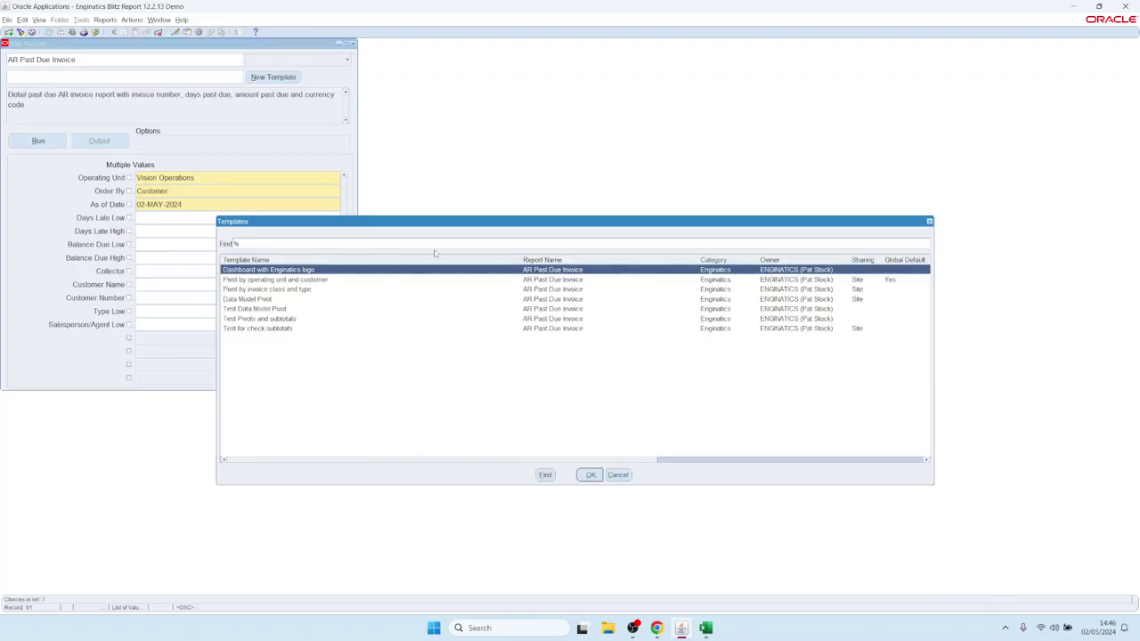
double_click(256, 272)
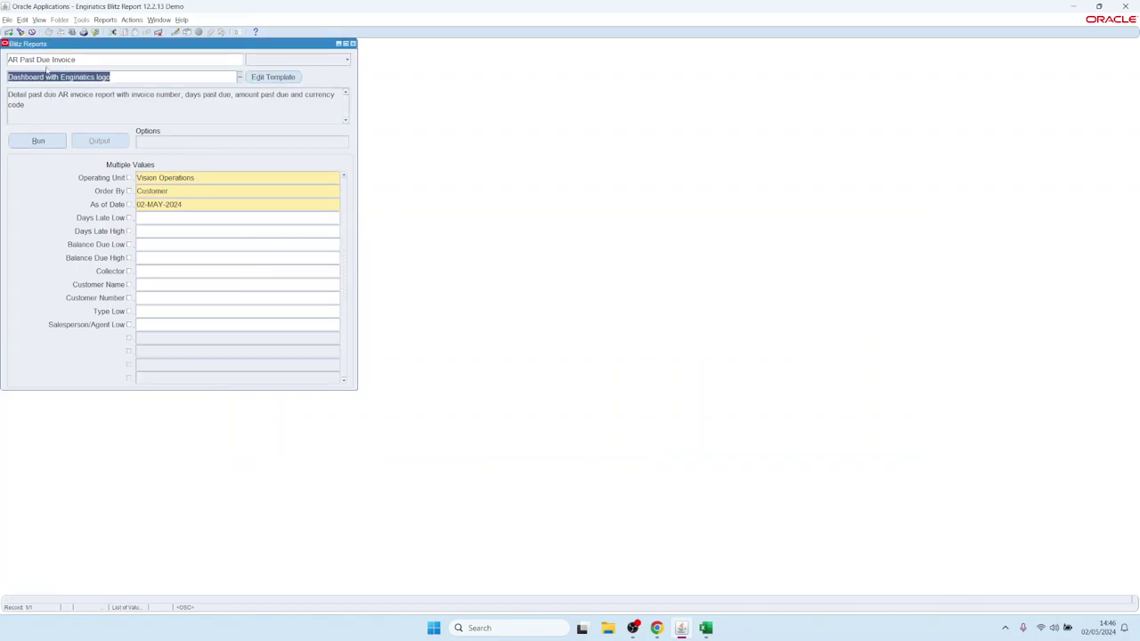
left_click(38, 140)
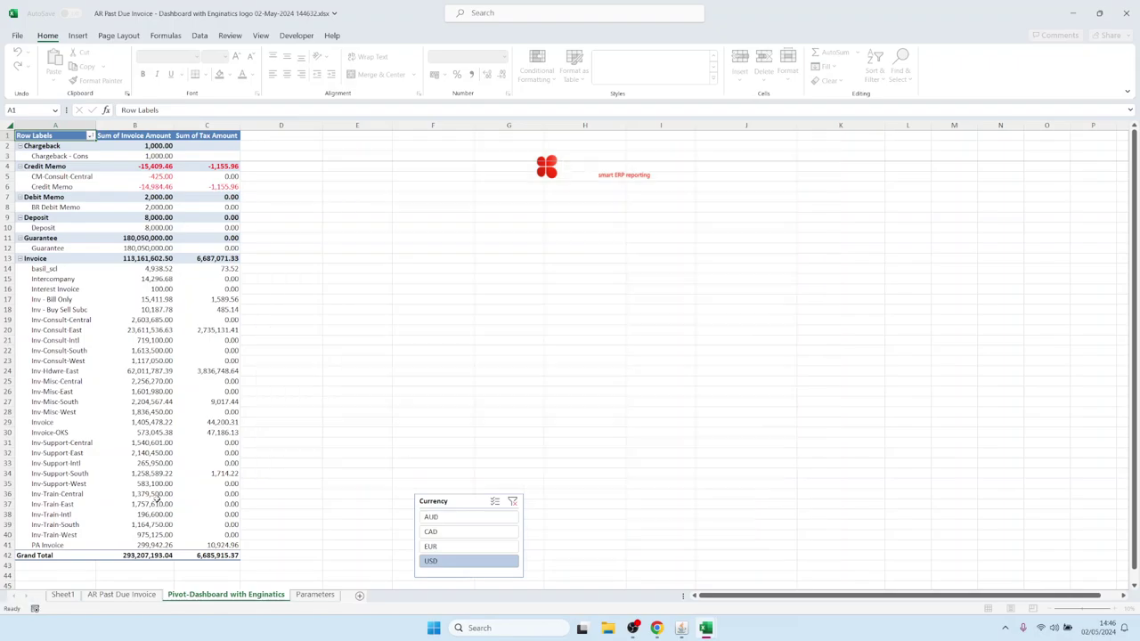
Step: Review the AR Past Due Invoice, Sheet1 and Pivot-Dashboard with Enginatics sheets of the output workbook
left_click(121, 594)
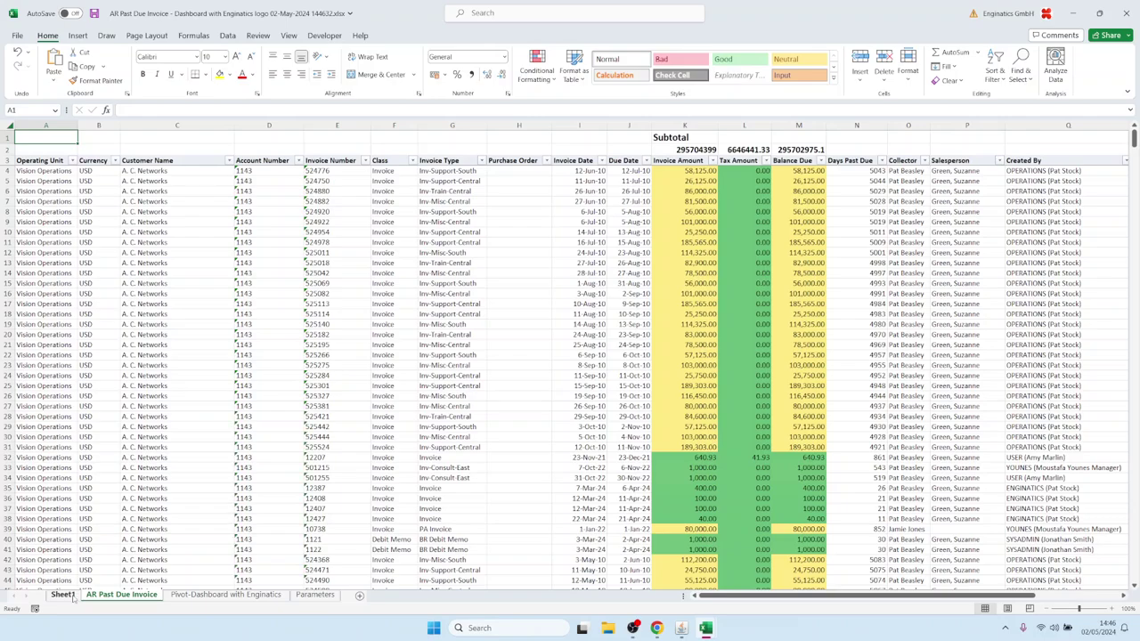
left_click(64, 594)
left_click(225, 594)
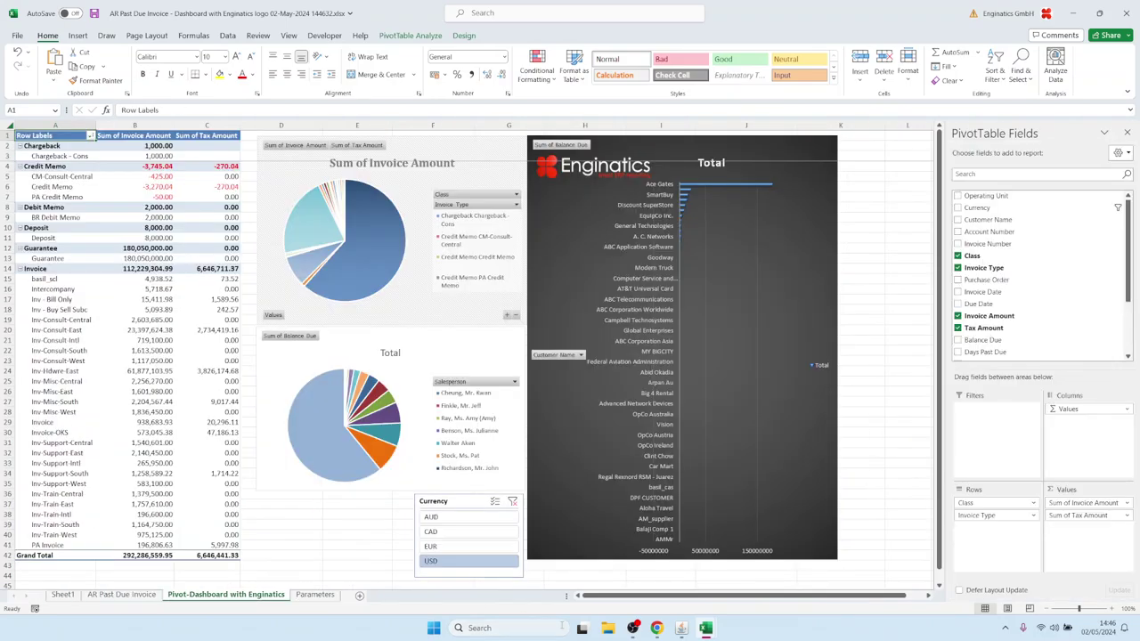
Step: Switch back to Oracle Applications and remove the template from the AR Past Due Invoice report
left_click(681, 628)
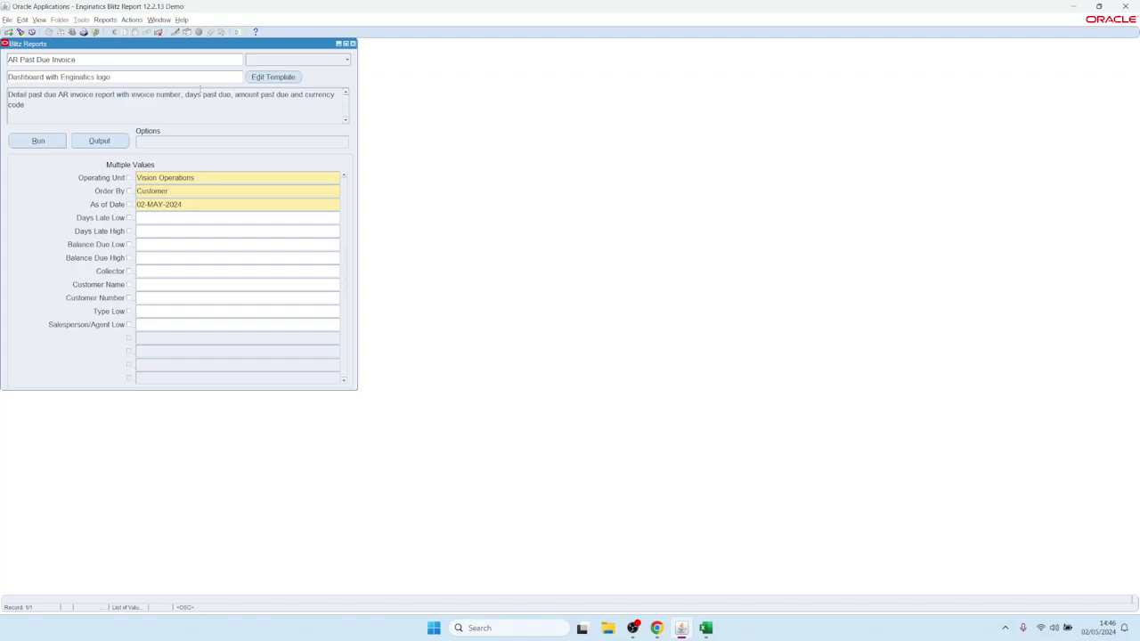
left_click(191, 77)
key("ctrl+a")
key("Delete")
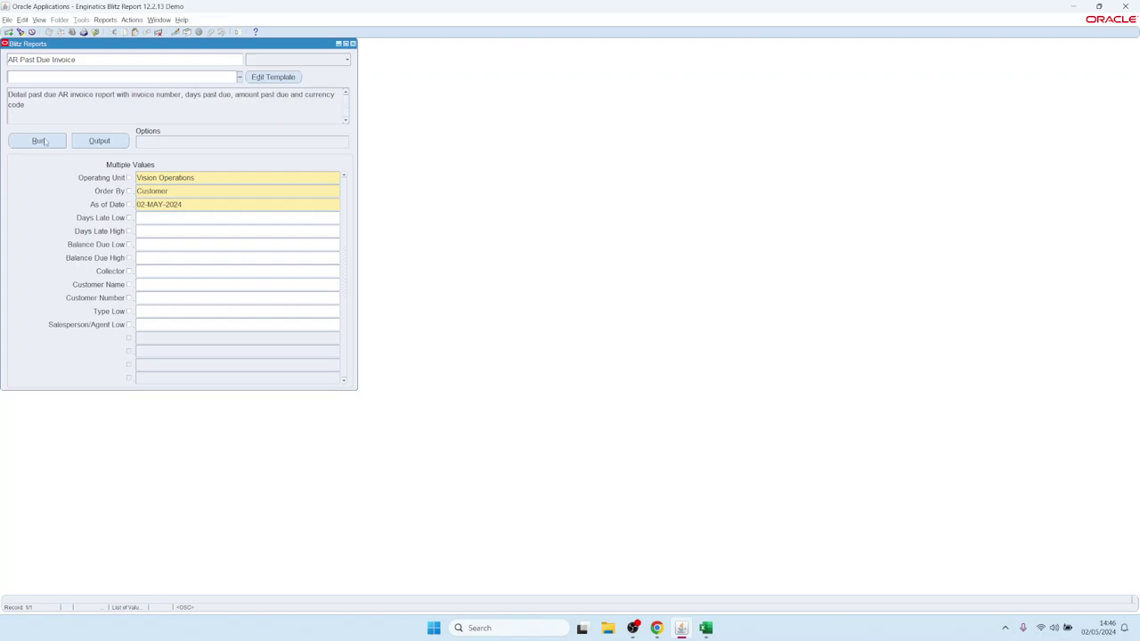
Step: Run the AR Past Due Invoice report without a template and check the invoice rows in the output workbook
left_click(43, 140)
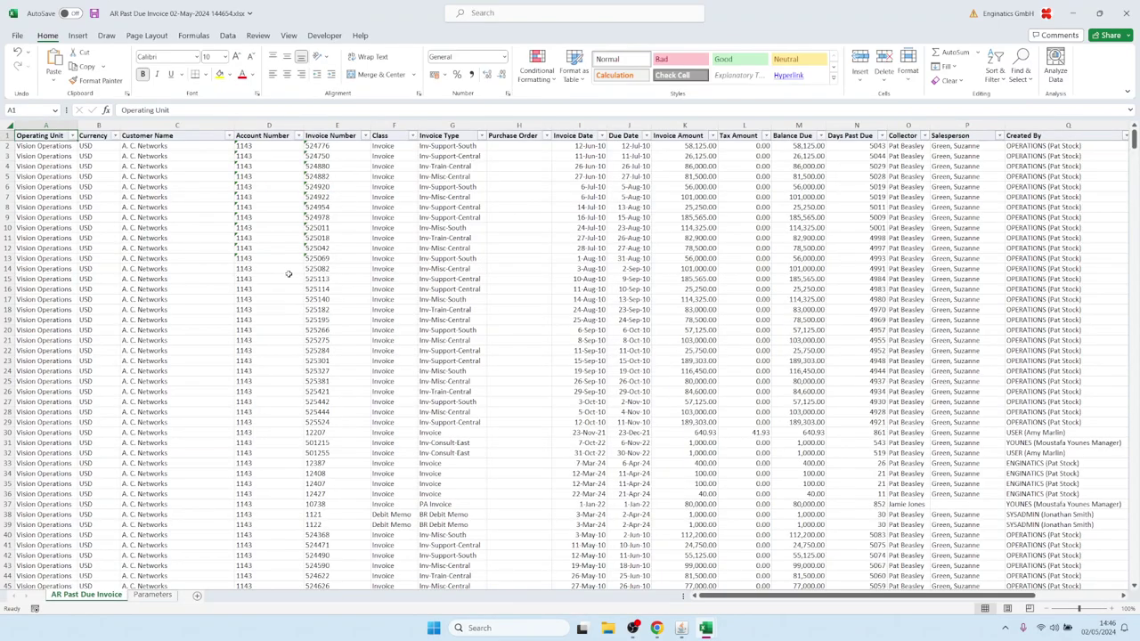
left_click_drag(289, 276, 824, 320)
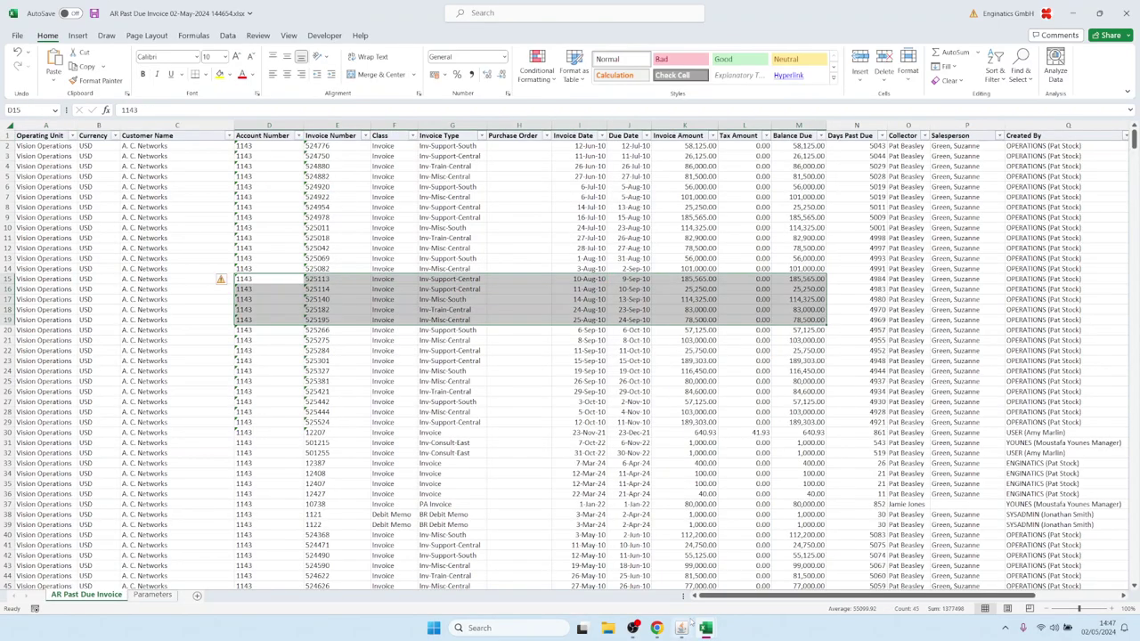
Step: Switch back to Oracle Applications and apply the "Dashboard with Enginatics logo" template to the AR Past Due Invoice report
left_click(682, 628)
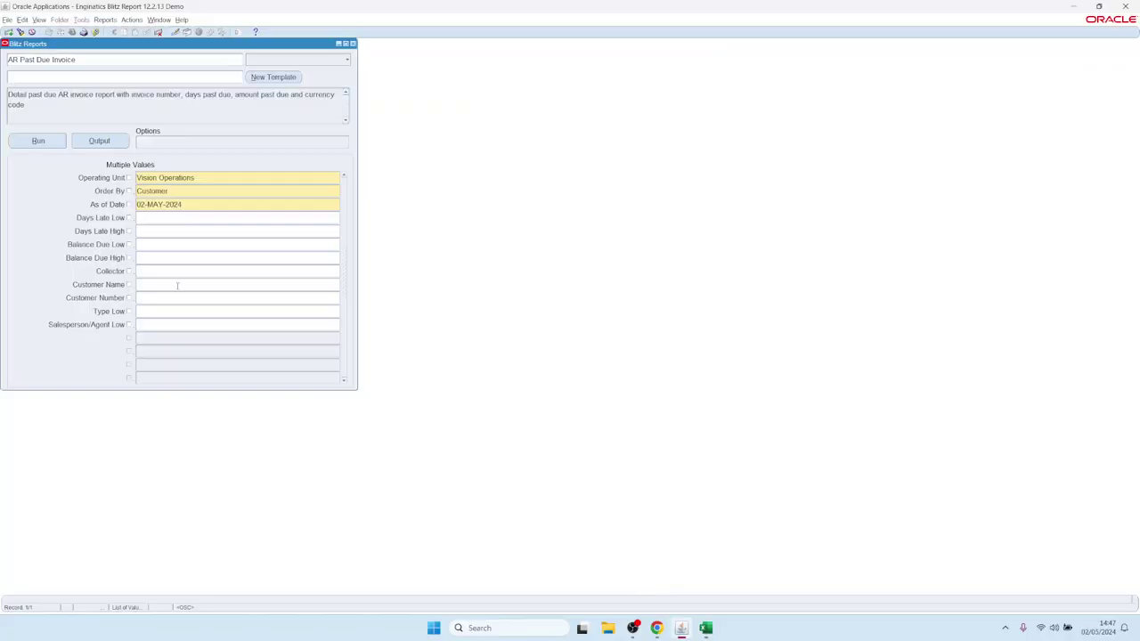
double_click(54, 77)
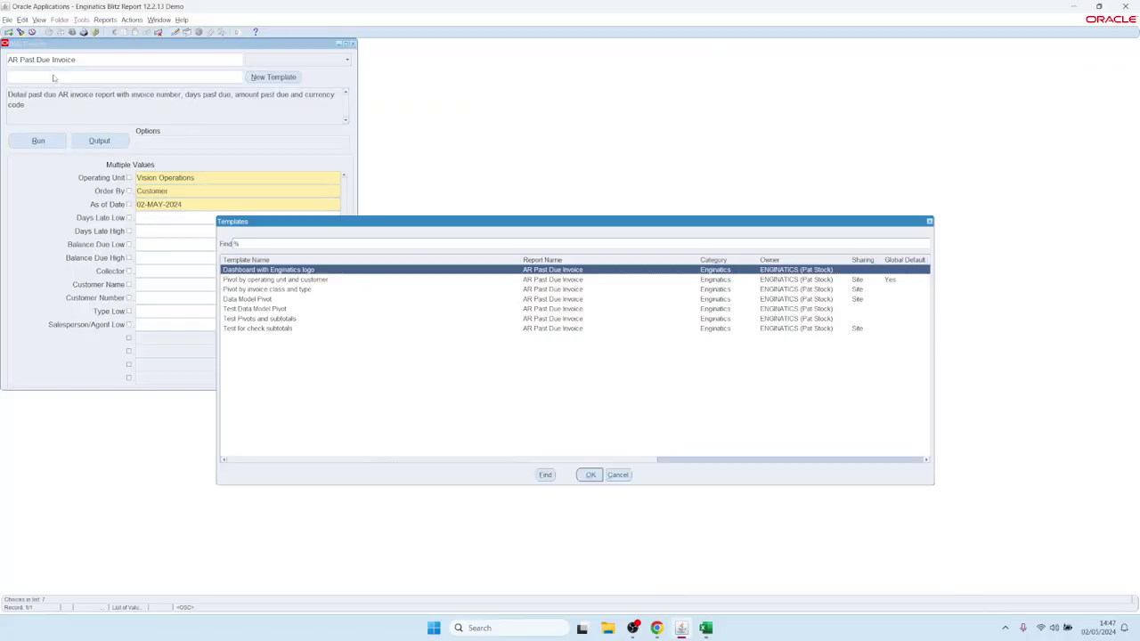
key("Return")
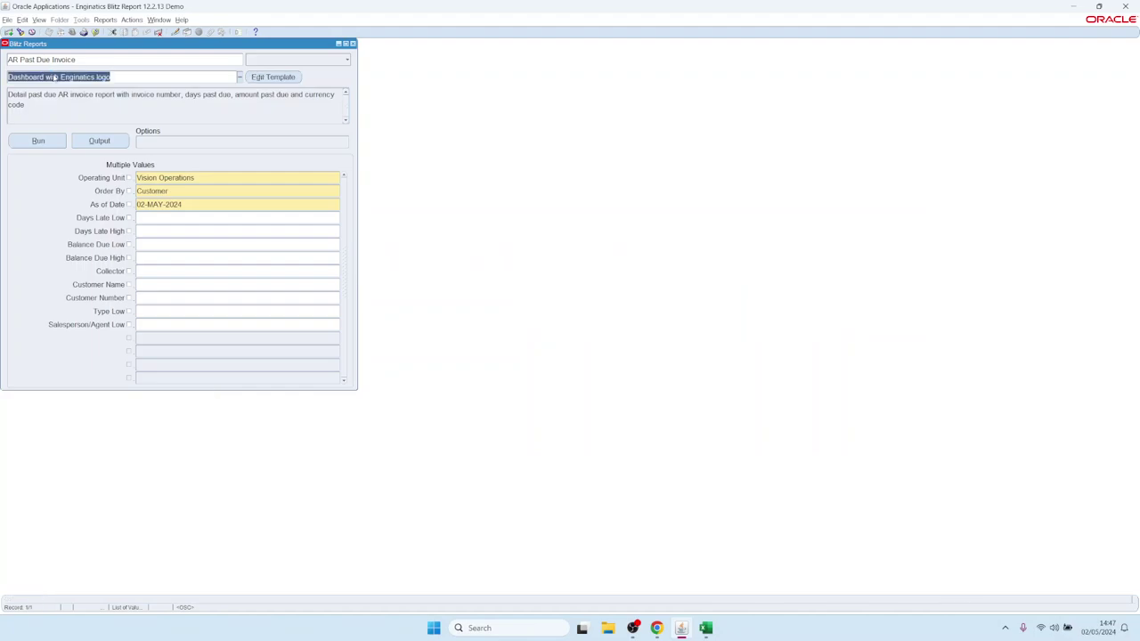
Step: Choose a collector from the list of values for the Collector parameter, and clear the parameter again
left_click(165, 243)
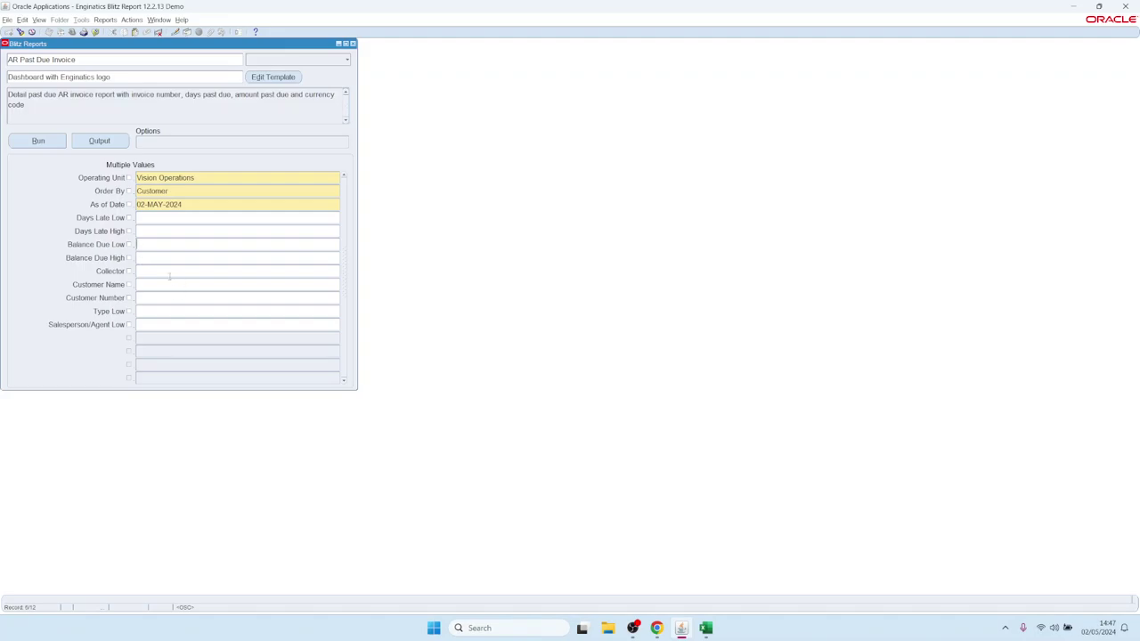
left_click(165, 270)
key("ctrl+l")
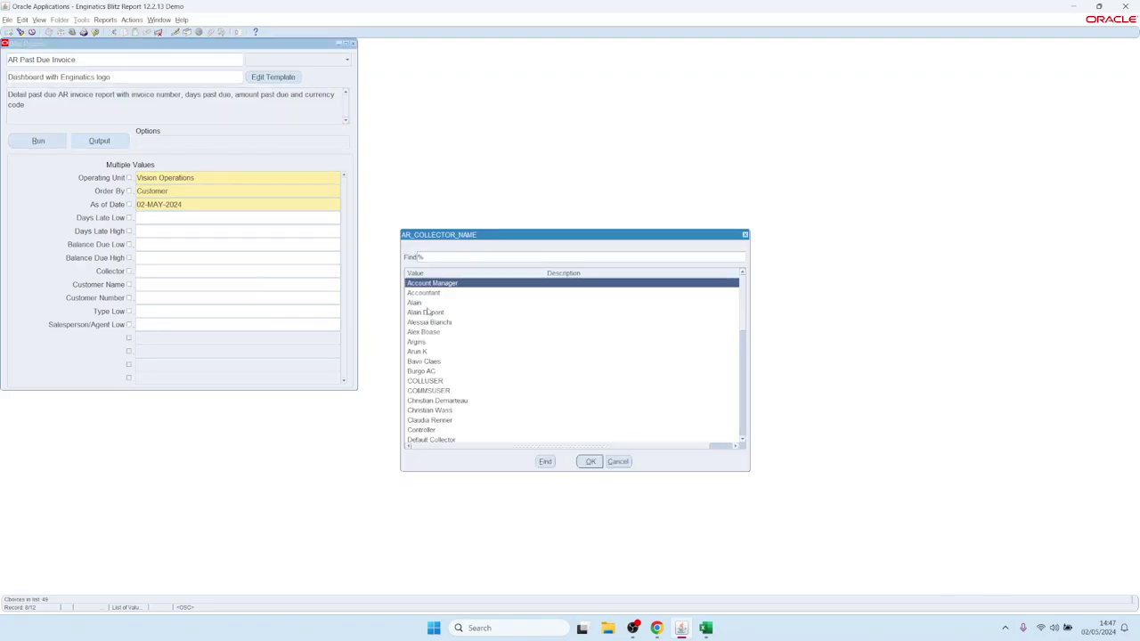
double_click(427, 312)
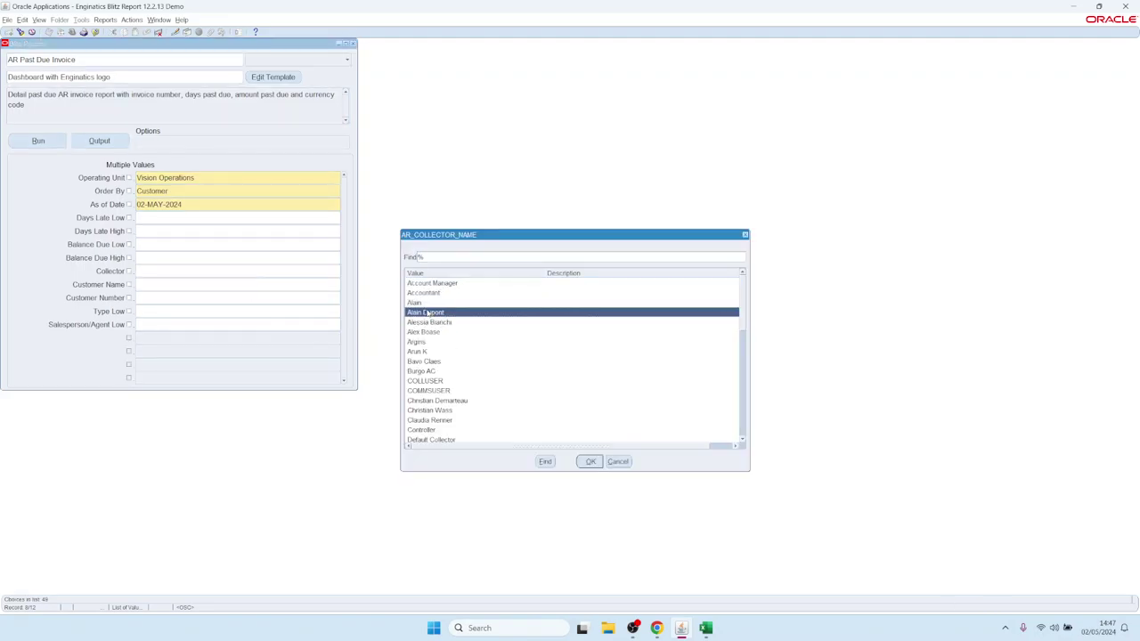
left_click(194, 270)
key("BackSpace")
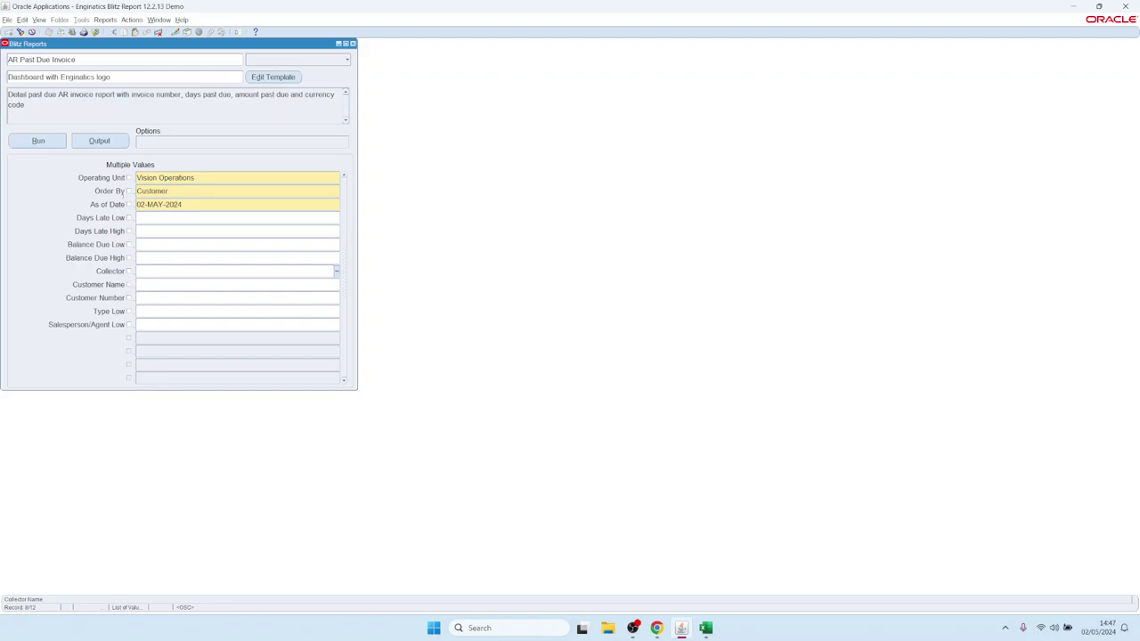
Step: Allow multiple values for Customer Number, choose ABC Application Software's number from the full list, and clear the parameter again
left_click(158, 295)
left_click(129, 298)
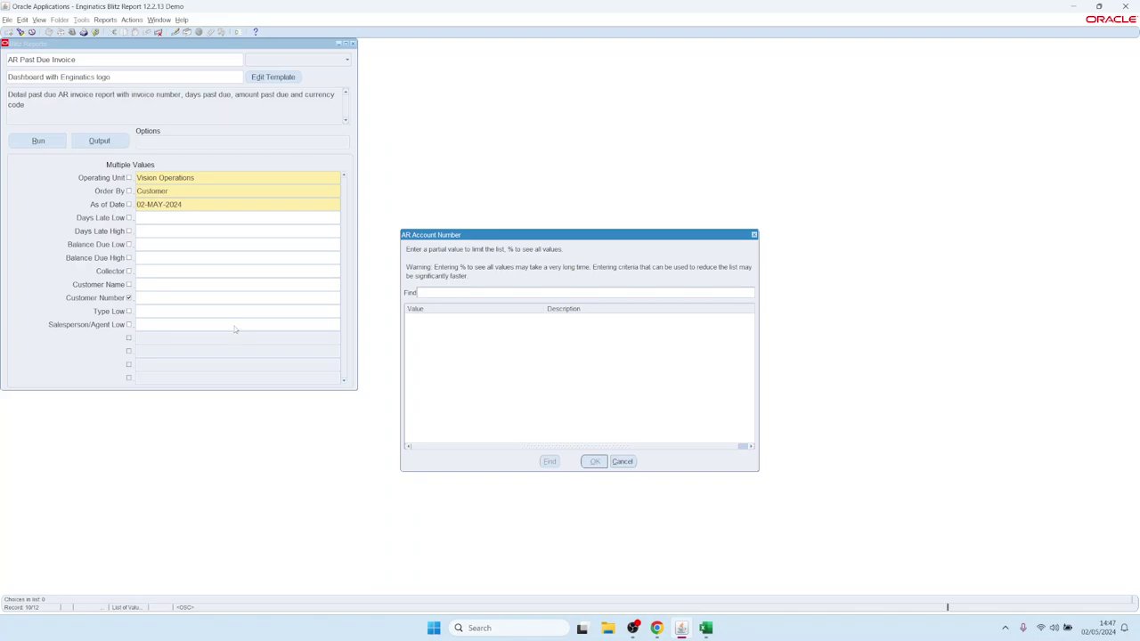
type("%")
key("Return")
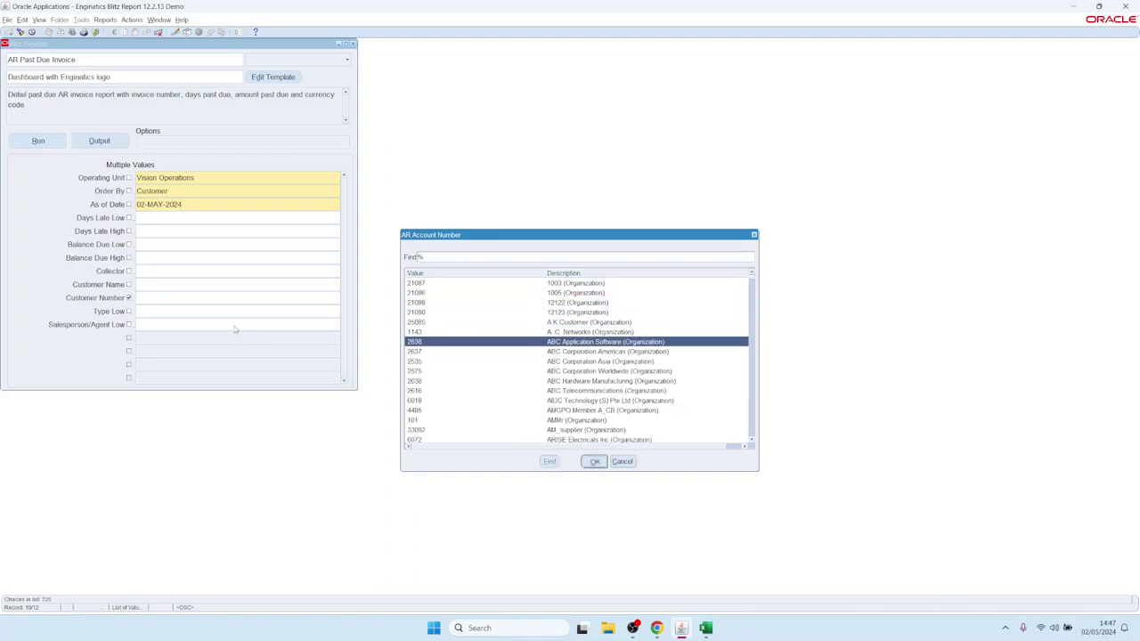
key("Return")
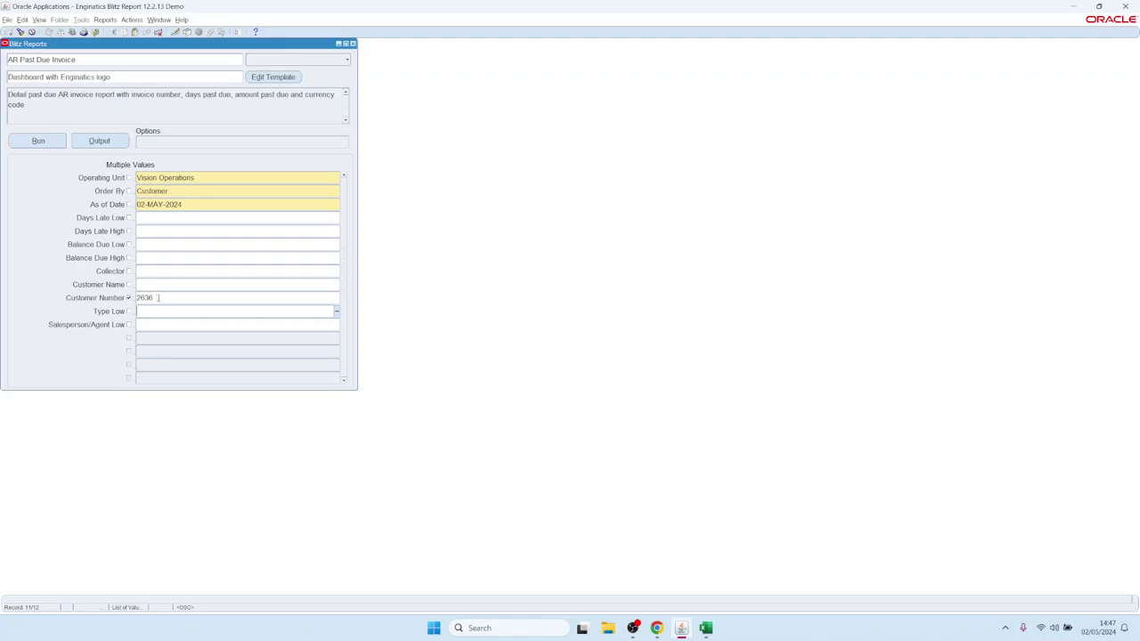
double_click(161, 298)
key("Delete")
Step: Allow multiple values for the Customer Name parameter and choose ABC Application Software from the full customer list
key("Up")
left_click(129, 284)
type("%")
key("Return")
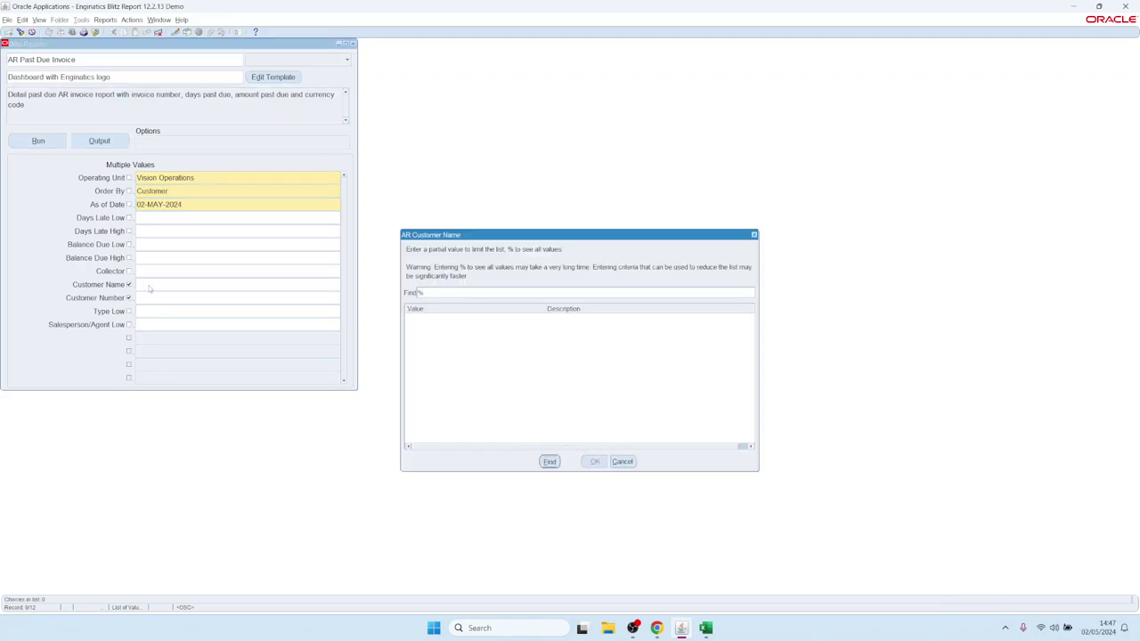
key("Return")
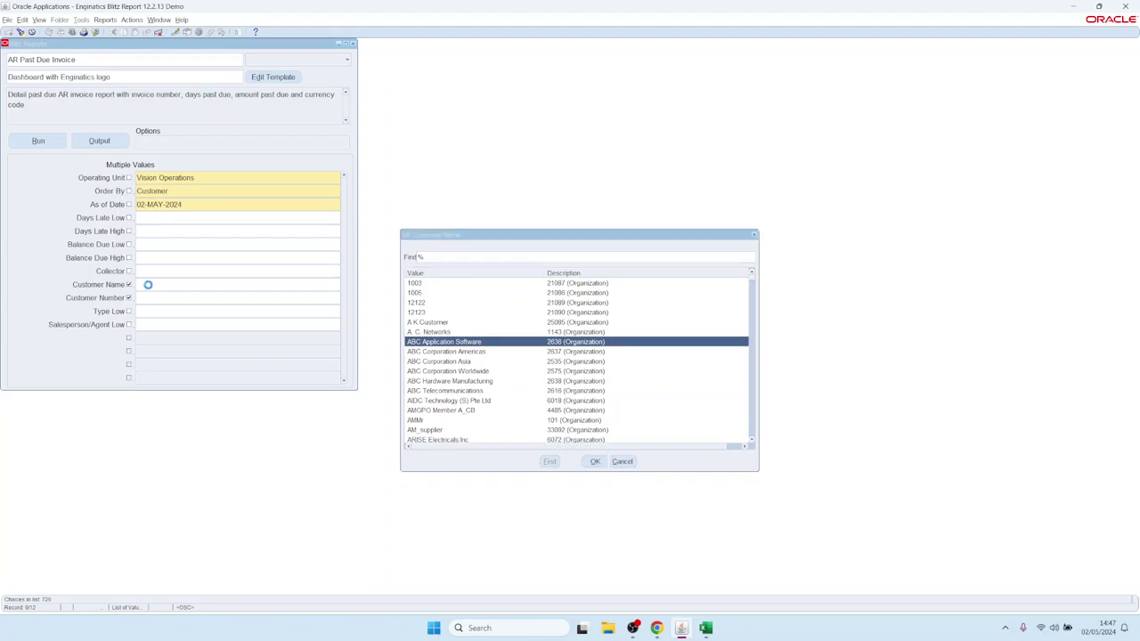
Step: Add ABC Telecommunications from the full customer list as a second Customer Name value
double_click(187, 284)
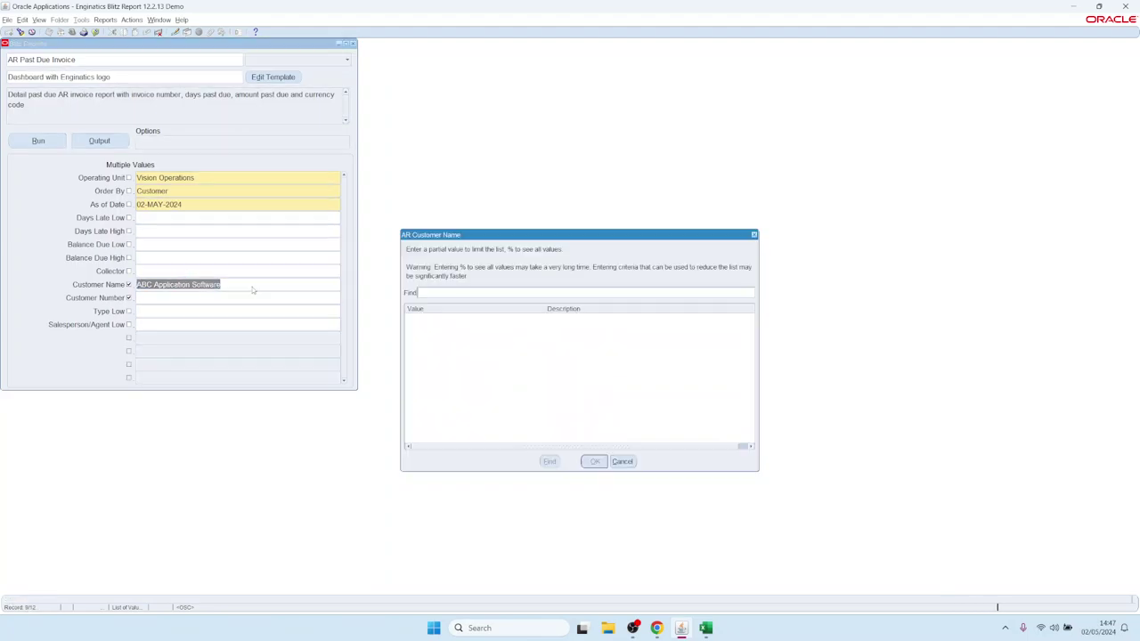
type("%")
key("Return")
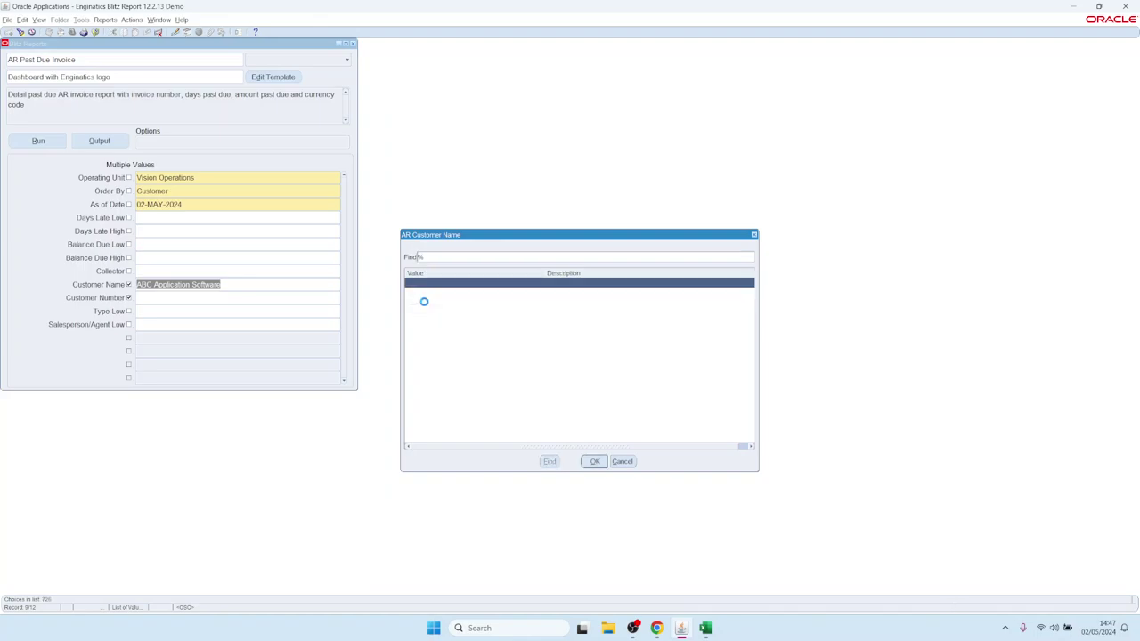
key("Down")
key("Down")
key("Down")
key("Down")
key("Down")
key("Down")
key("Down")
key("Down")
key("Down")
key("Down")
key("Down")
key("Return")
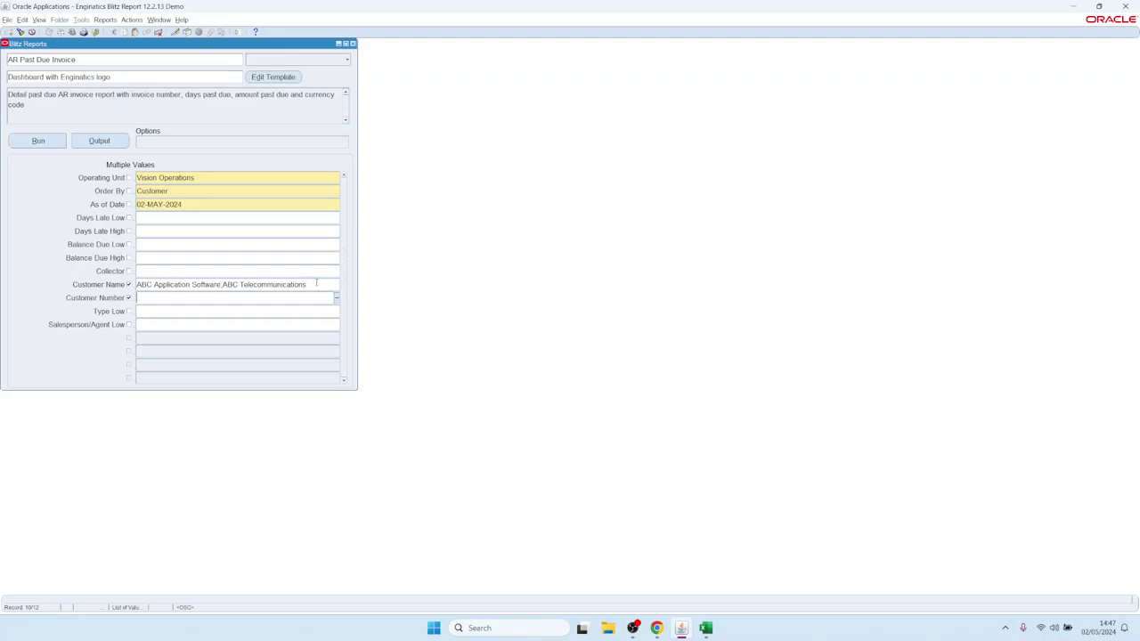
Step: Run the AR Past Due Invoice report for the two chosen customer names
left_click(220, 285)
triple_click(220, 285)
left_click(220, 285)
double_click(219, 284)
left_click(39, 144)
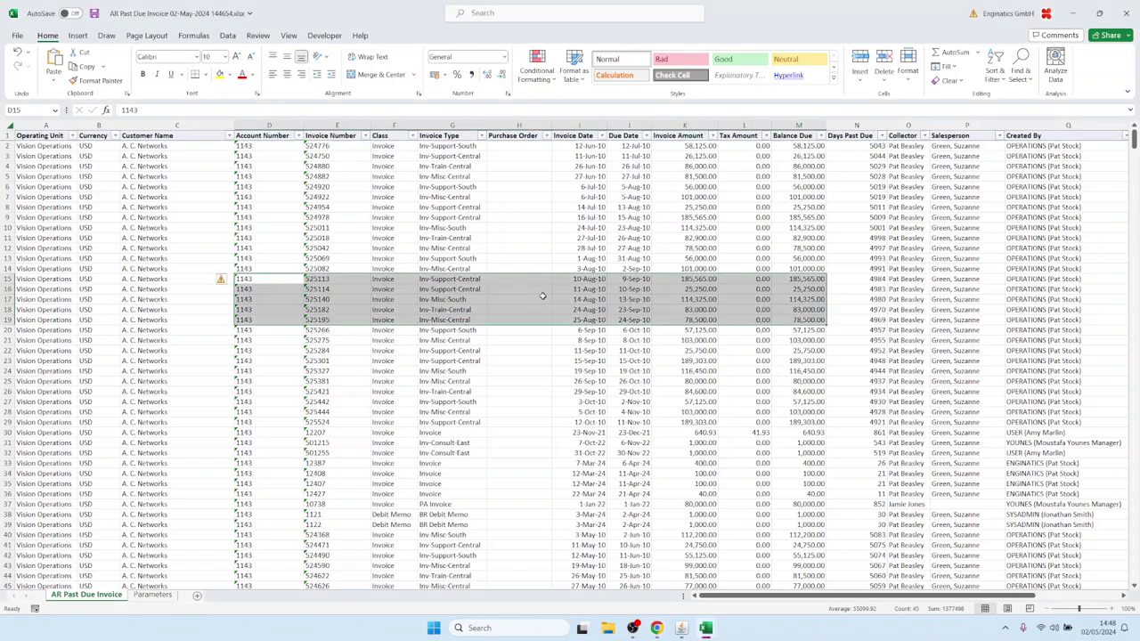
left_click(530, 228)
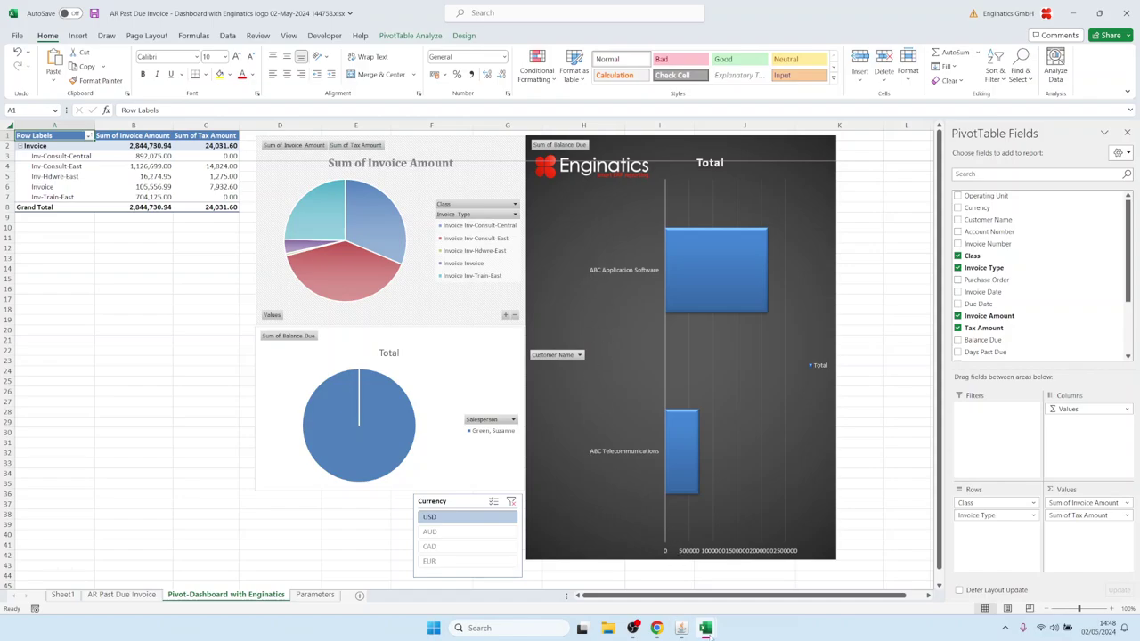
Step: In the earlier unfiltered dashboard workbook, copy the customer names from ABC Application Software to Ace Gates (A60:A72) on Sheet1
mouse_move(706, 628)
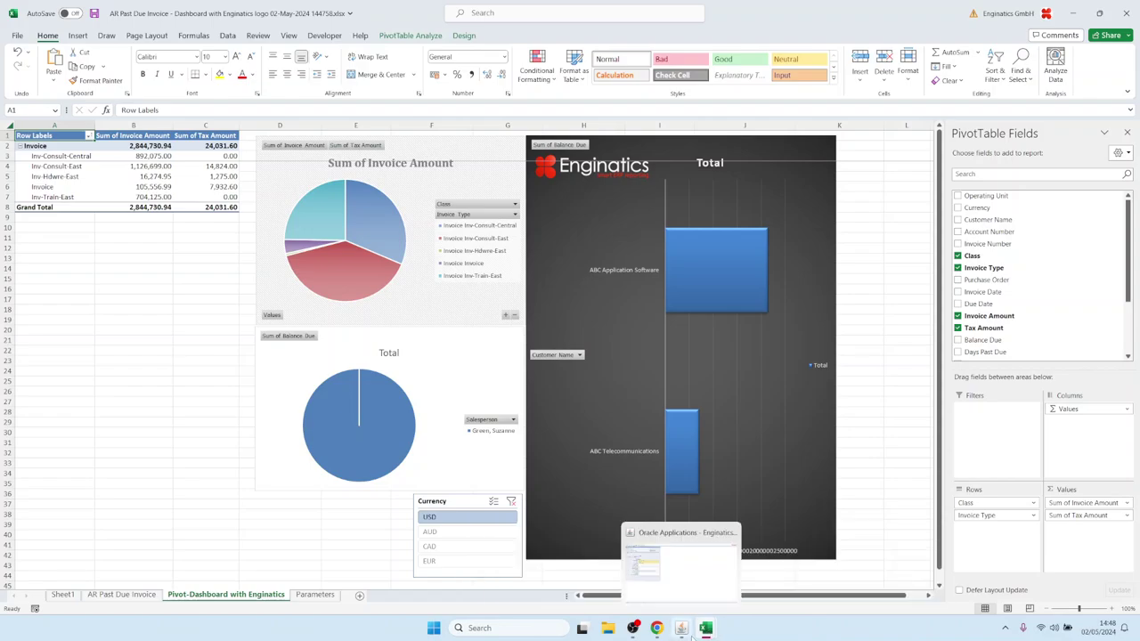
left_click(667, 558)
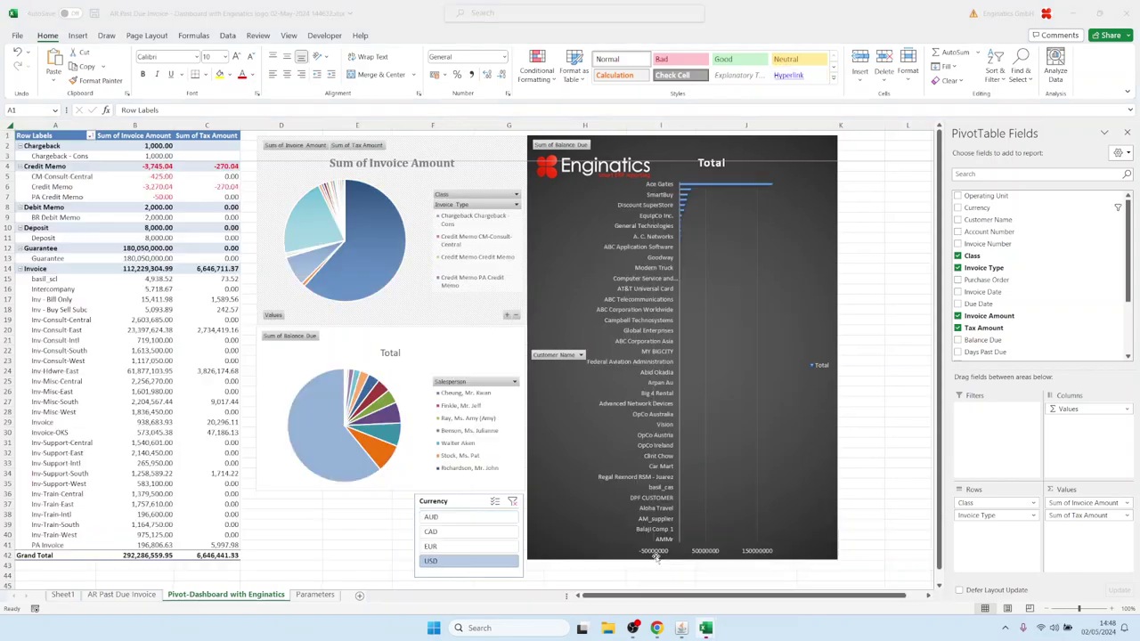
left_click(58, 594)
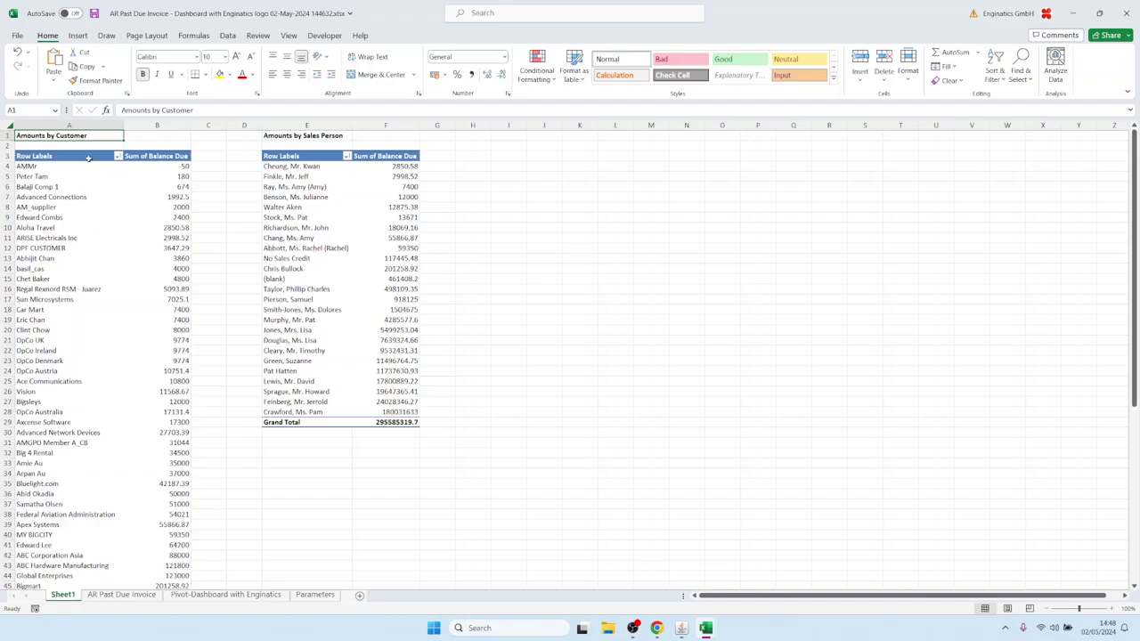
left_click(89, 402)
scroll(90, 396, "down", 14)
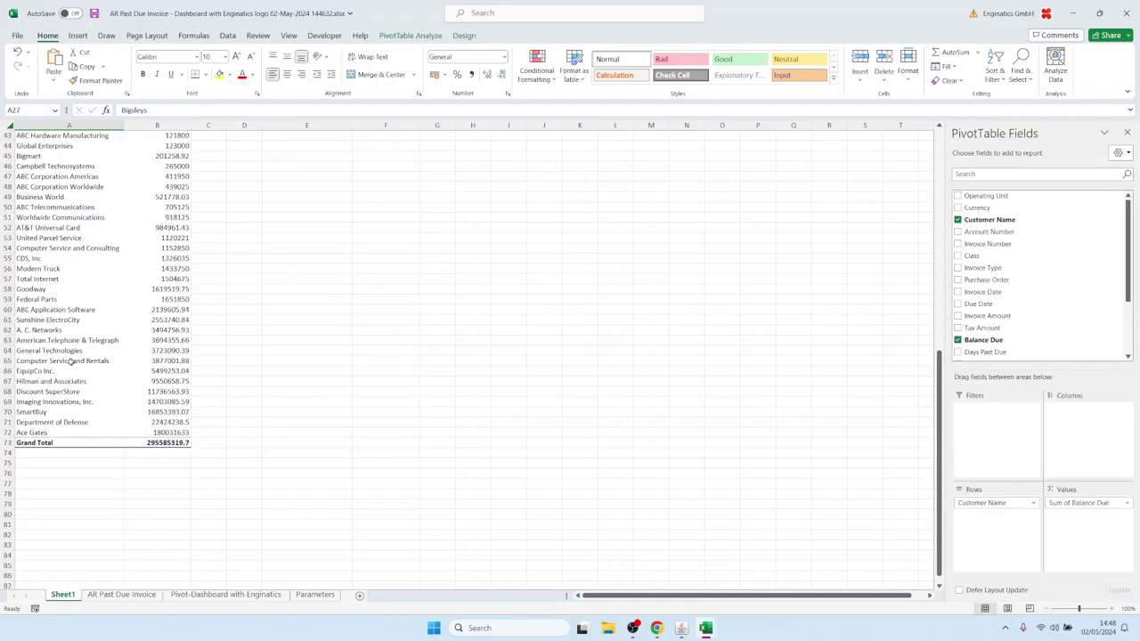
left_click_drag(56, 309, 45, 423)
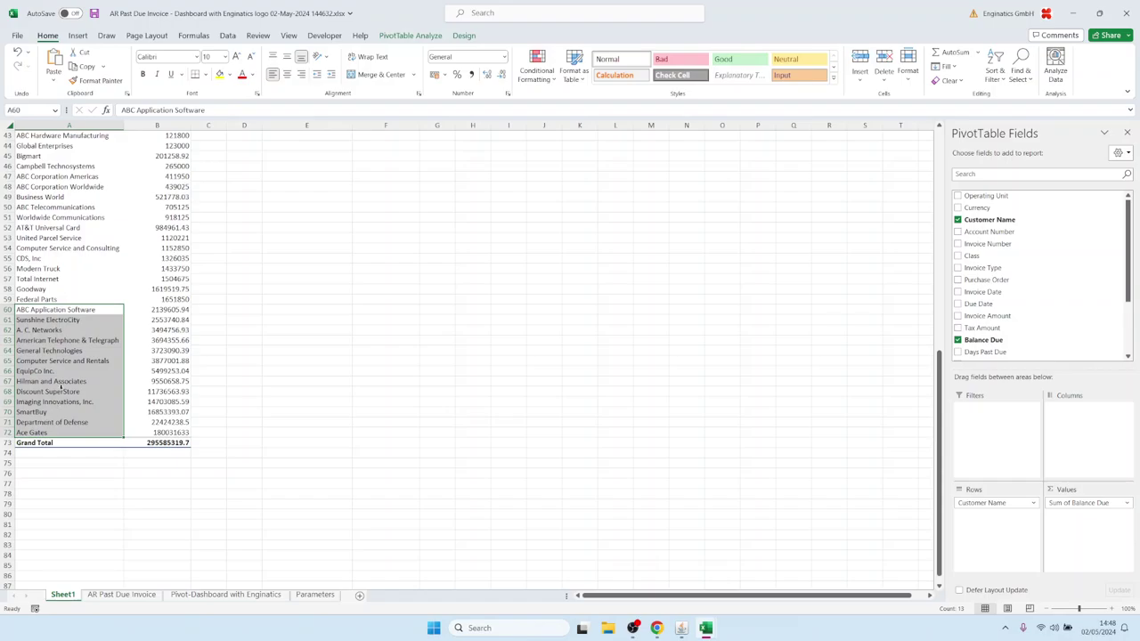
key("ctrl+c")
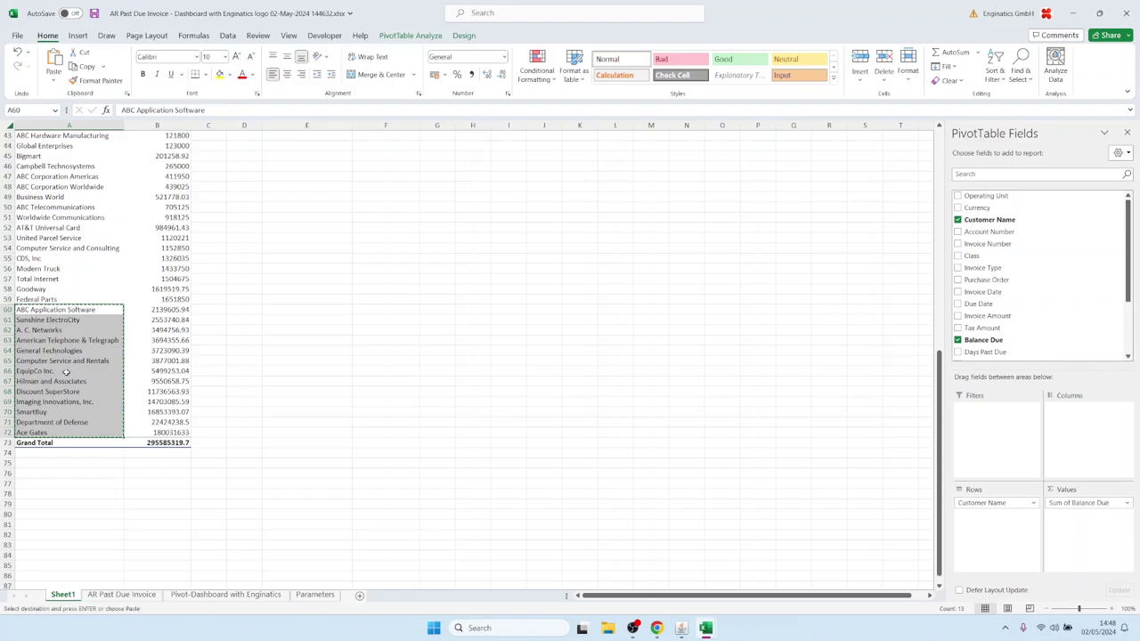
Step: Switch back to Oracle Applications, replace the Customer Name values with the copied customer list, and run the report
left_click(677, 631)
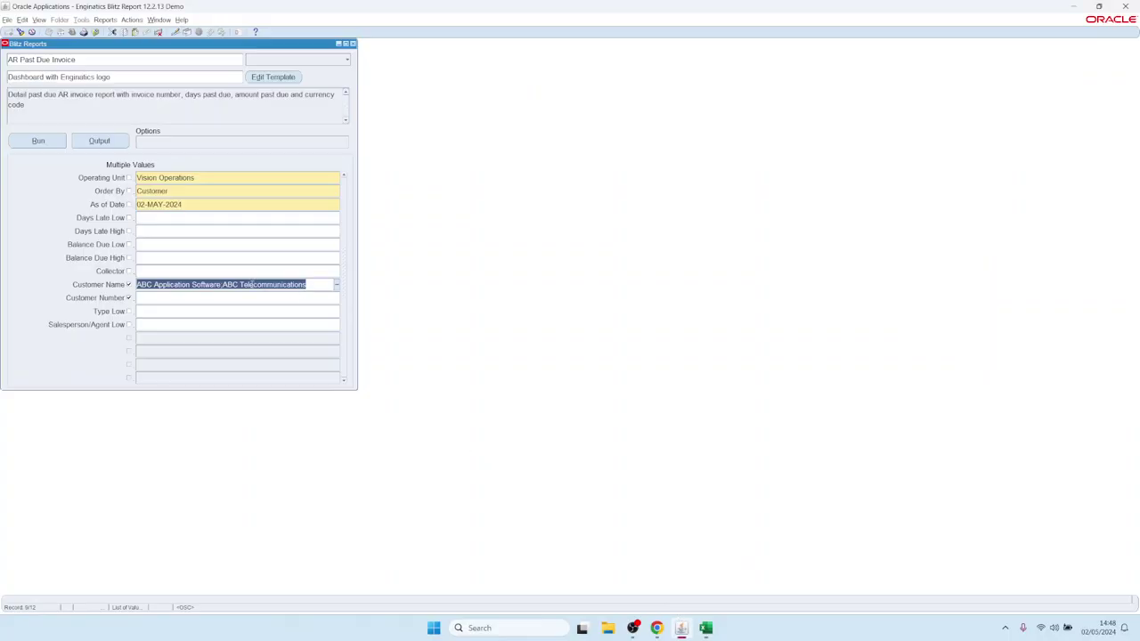
key("Delete")
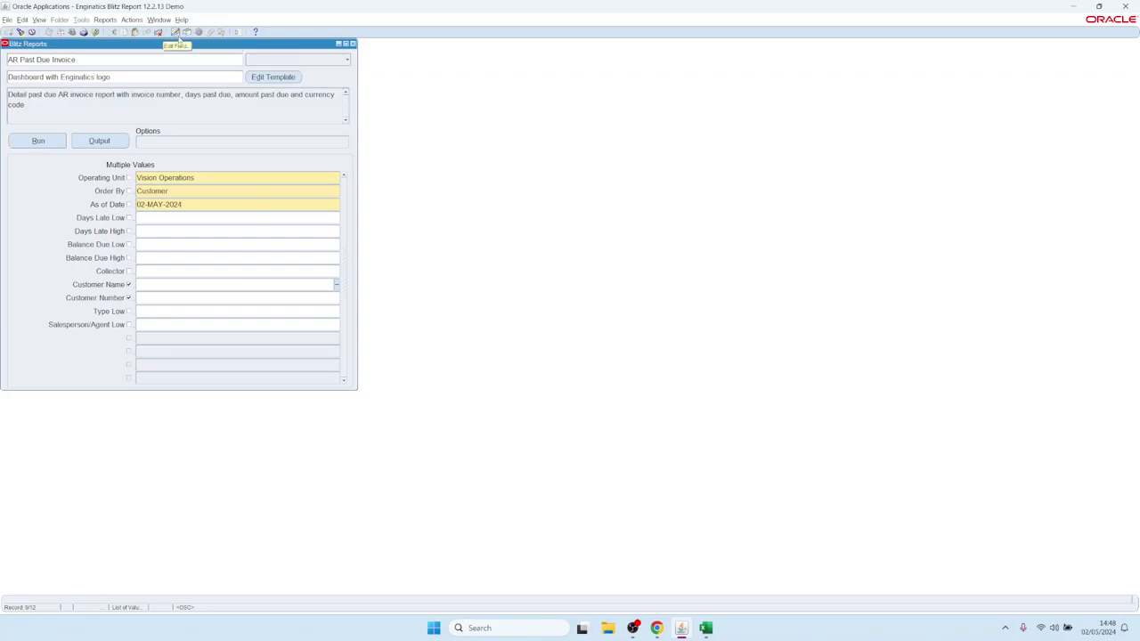
left_click(175, 33)
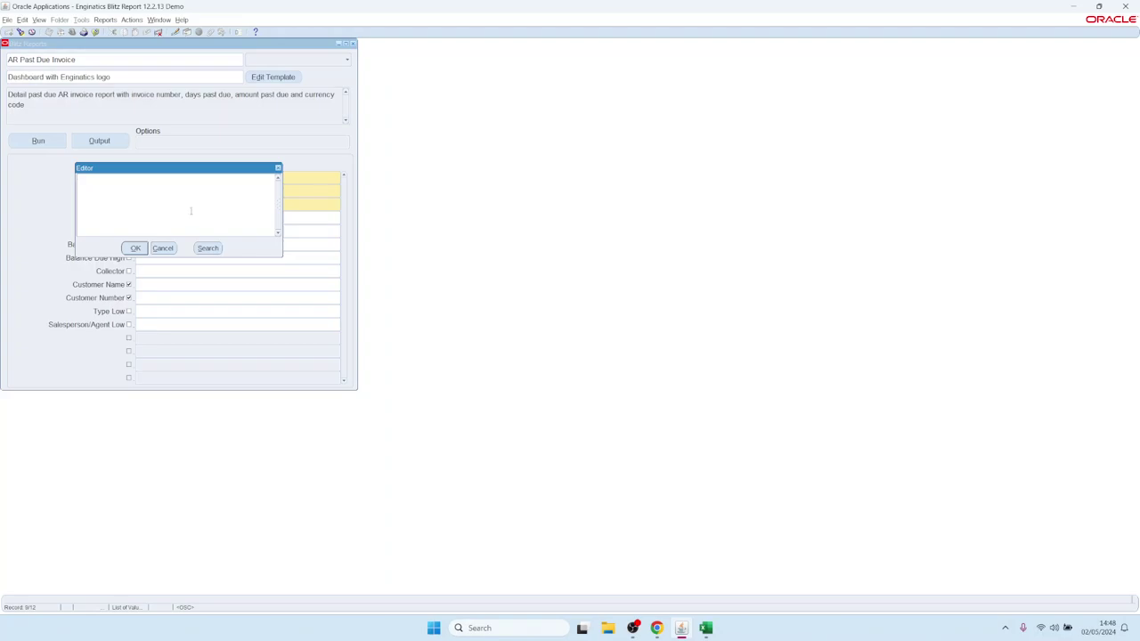
key("ctrl+v")
left_click(135, 248)
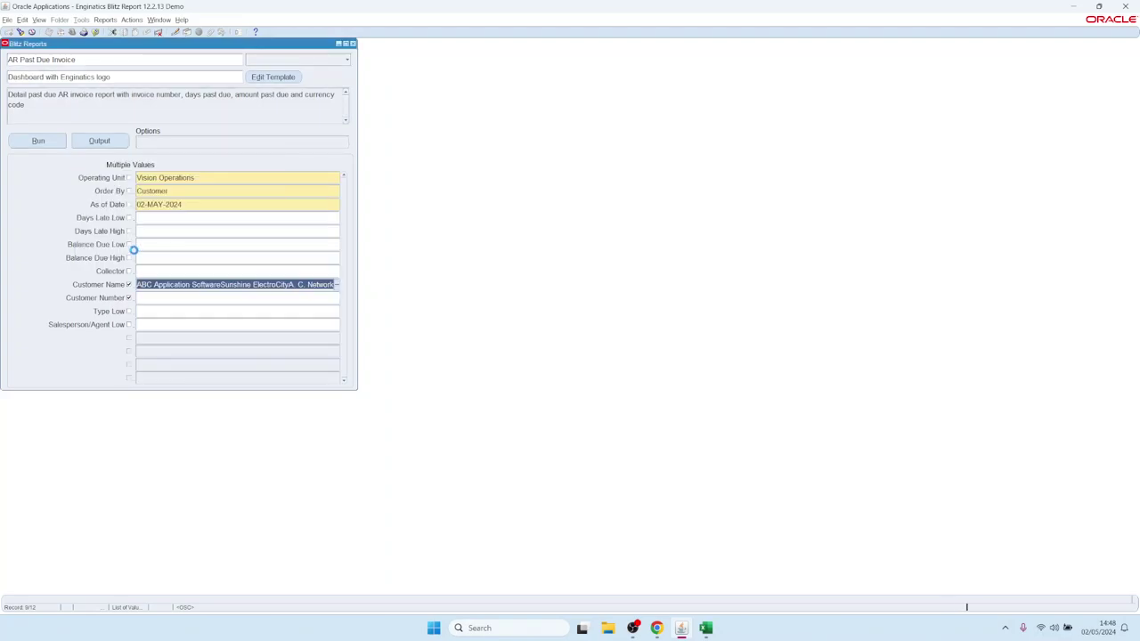
key("alt+u")
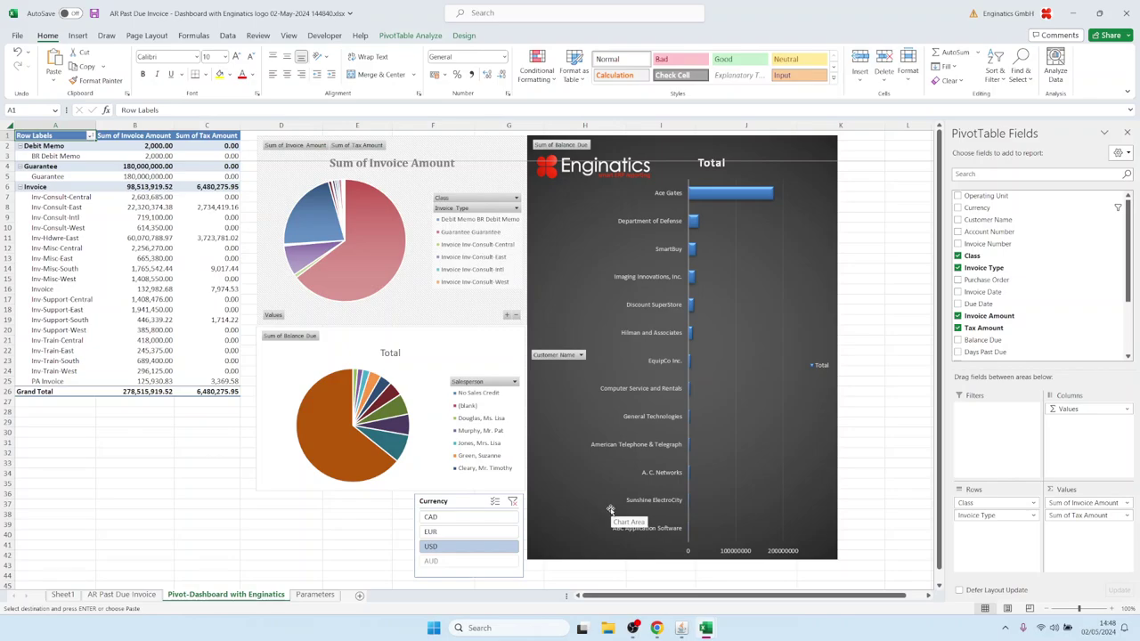
Step: Switch back to Oracle Applications and save the current report parameters as user parameter defaults
mouse_move(682, 632)
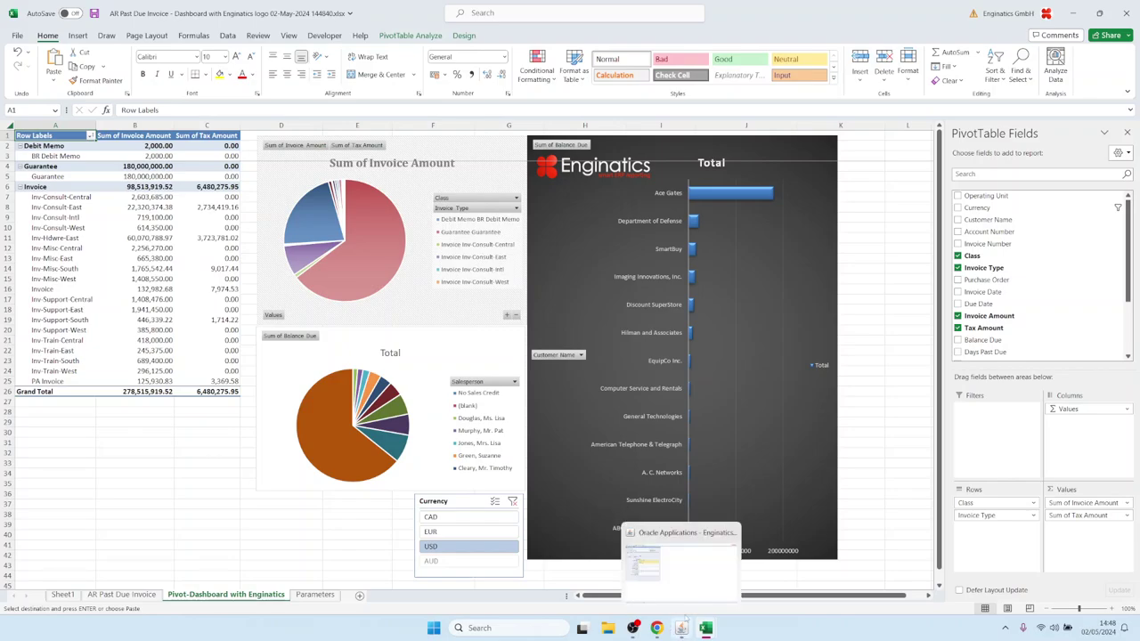
left_click(688, 575)
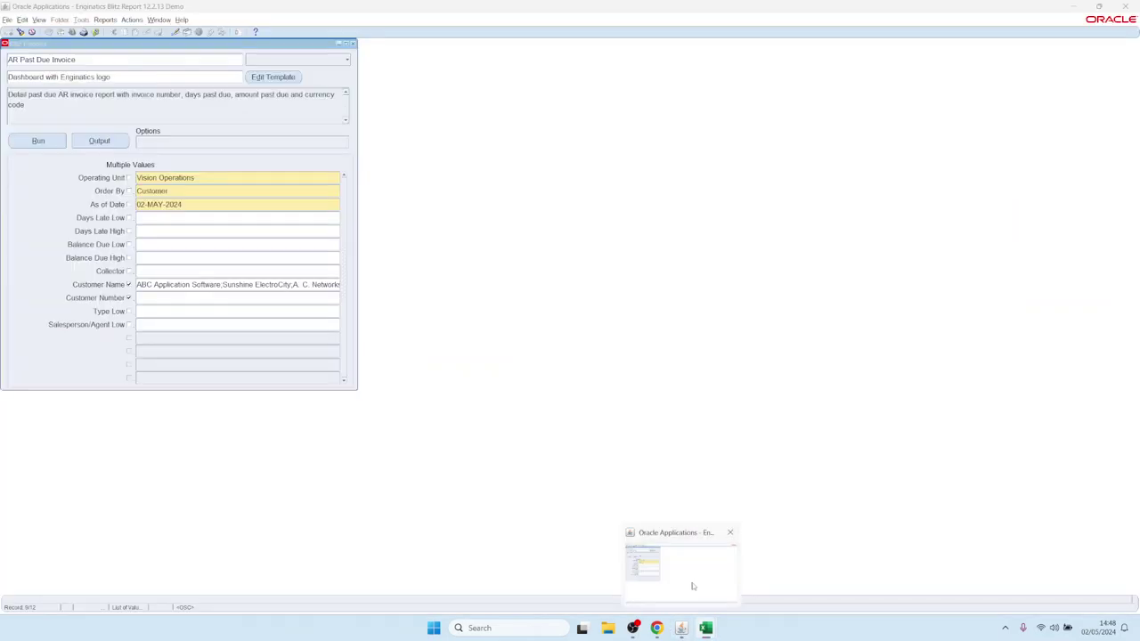
left_click(222, 242)
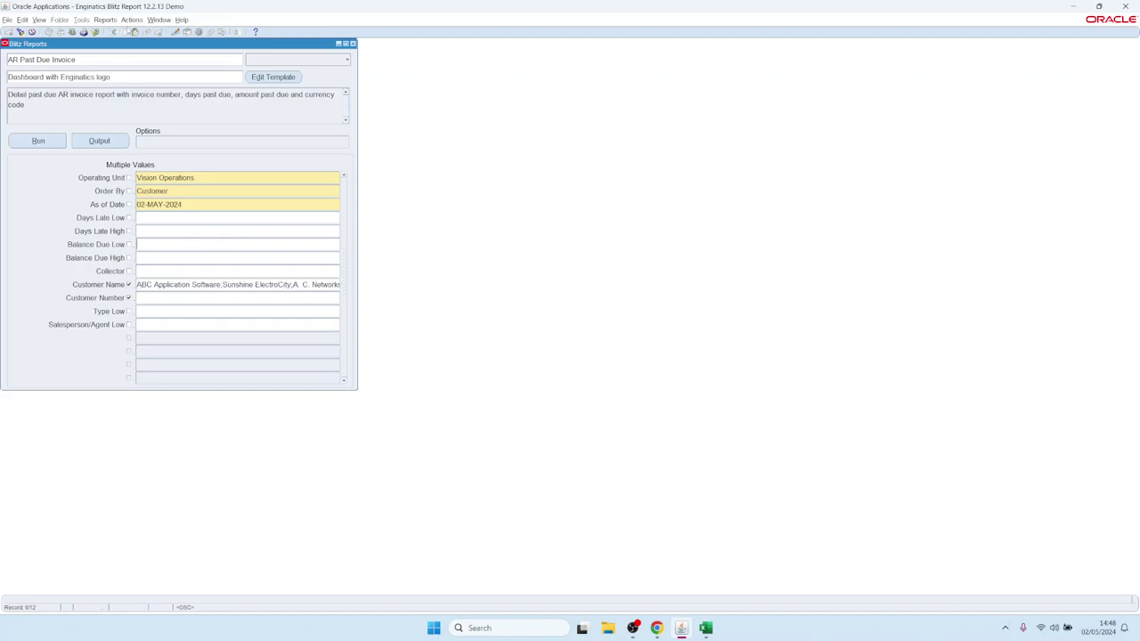
left_click(131, 19)
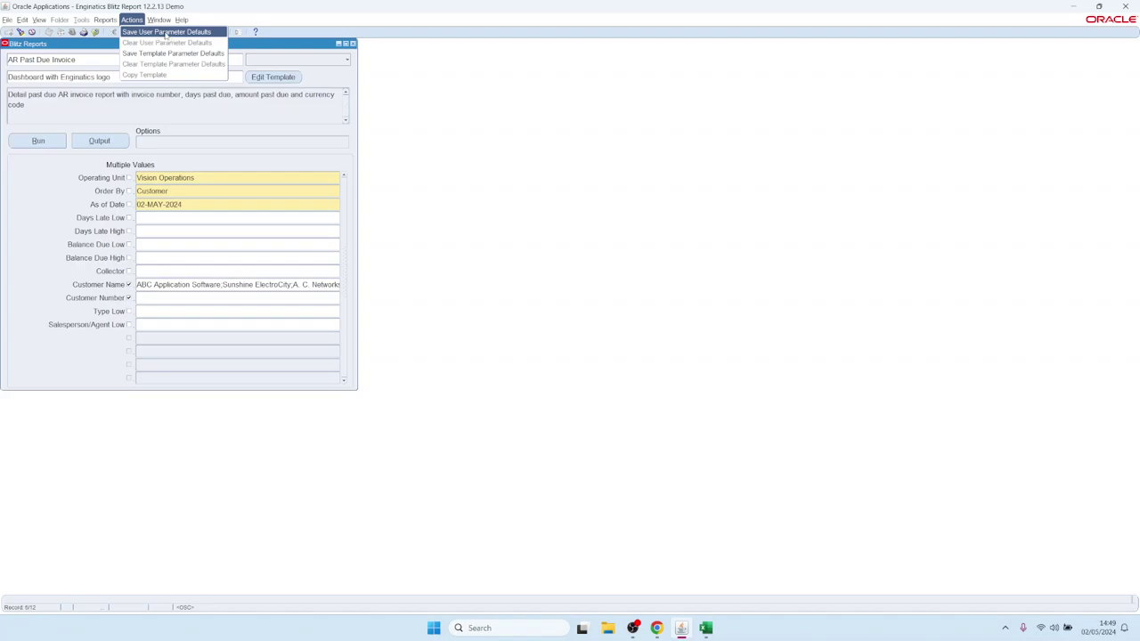
left_click(166, 33)
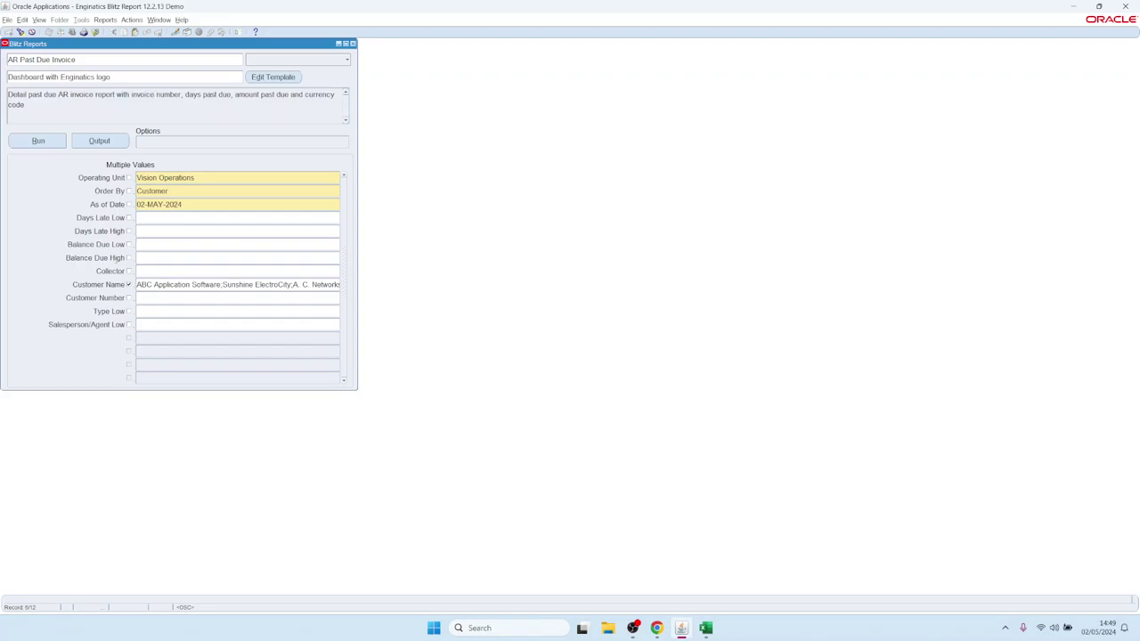
Step: Load the AR Accounting Rules Listing report from the list of reports
left_click(90, 63)
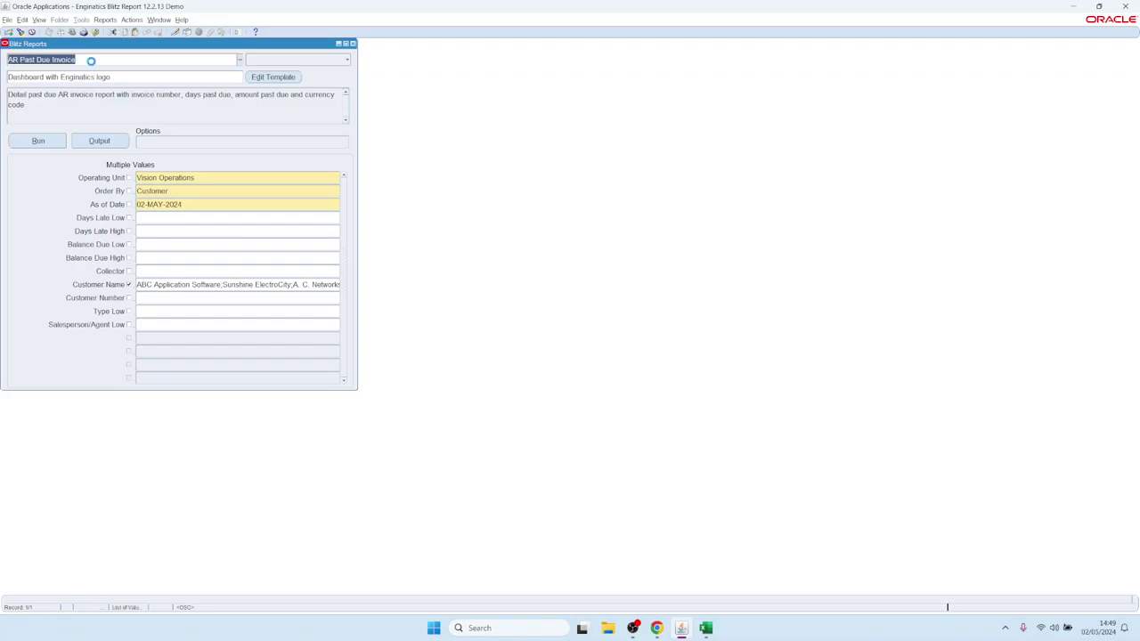
key("ctrl+l")
double_click(294, 253)
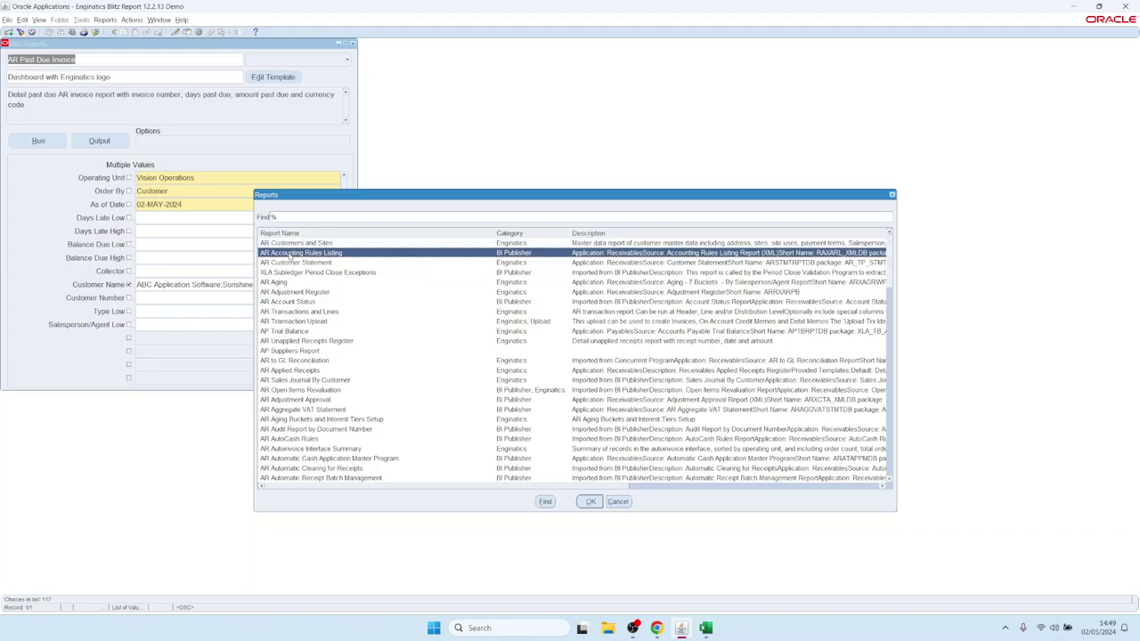
Step: Load the AR Past Due Invoice report again with its saved user parameter defaults
left_click(111, 58)
key("ctrl+l")
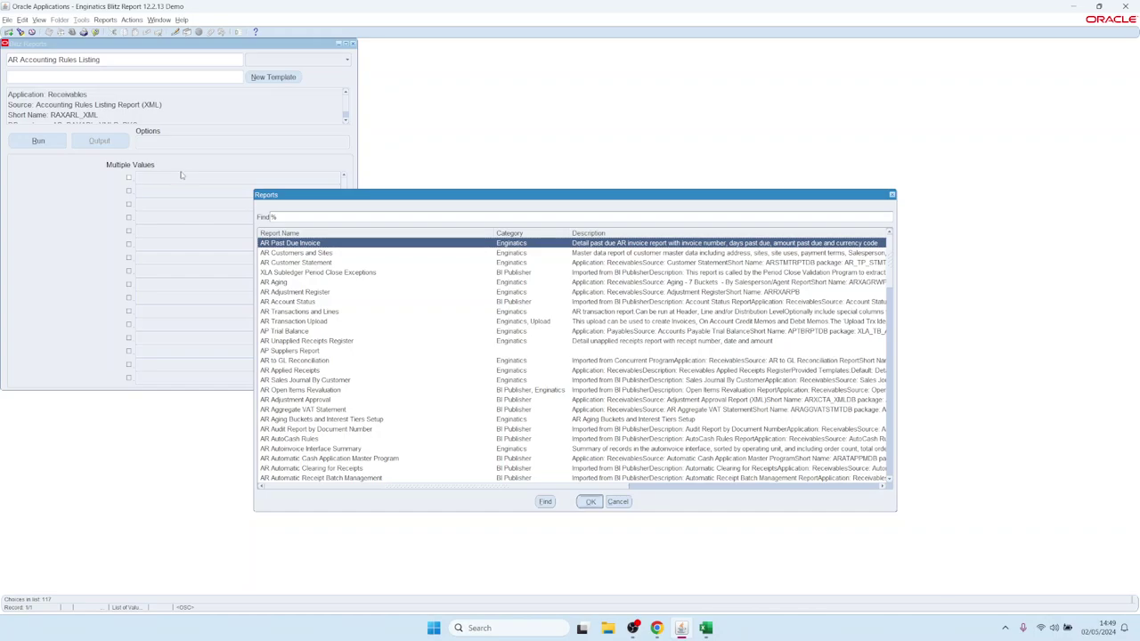
key("Return")
Step: Check the full list of saved Customer Name values and clear the user parameter defaults
left_click(193, 284)
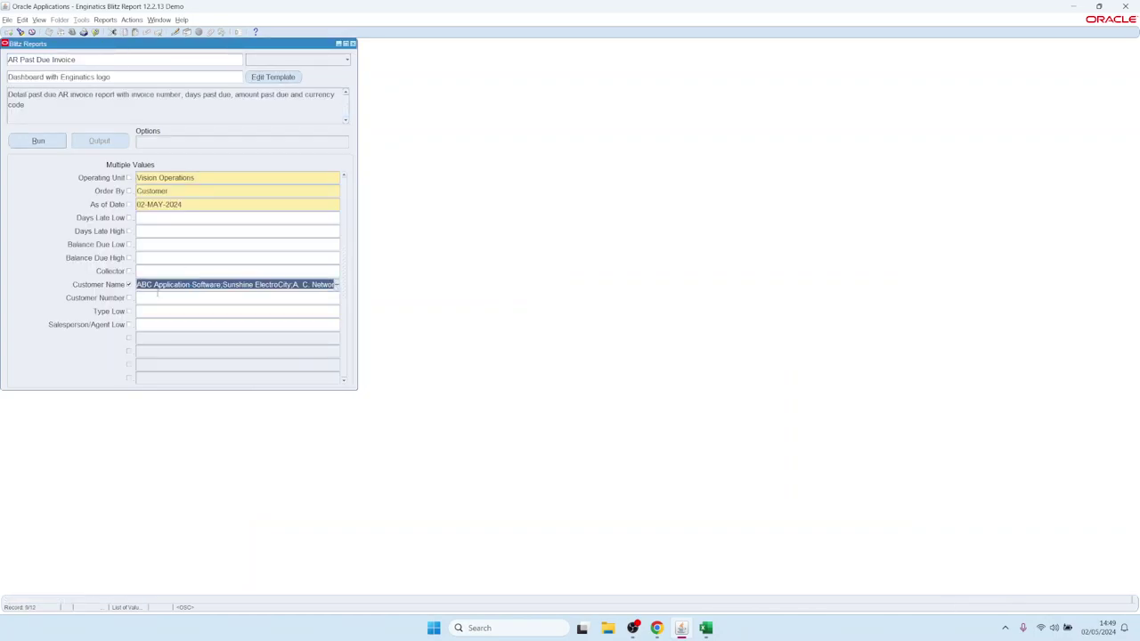
left_click_drag(193, 284, 369, 285)
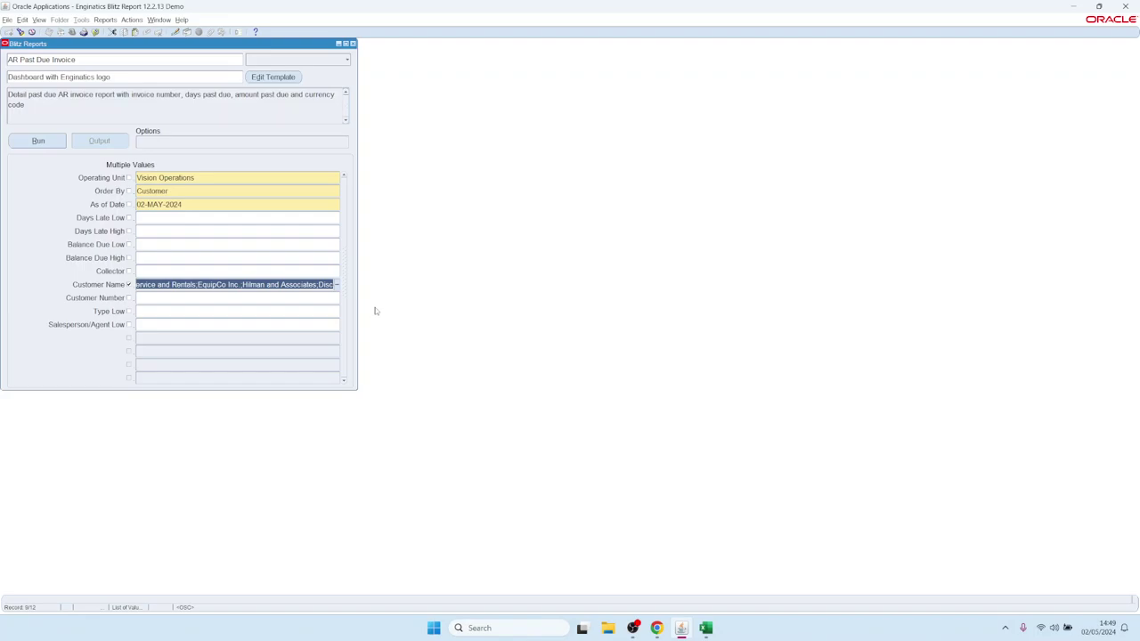
left_click(132, 19)
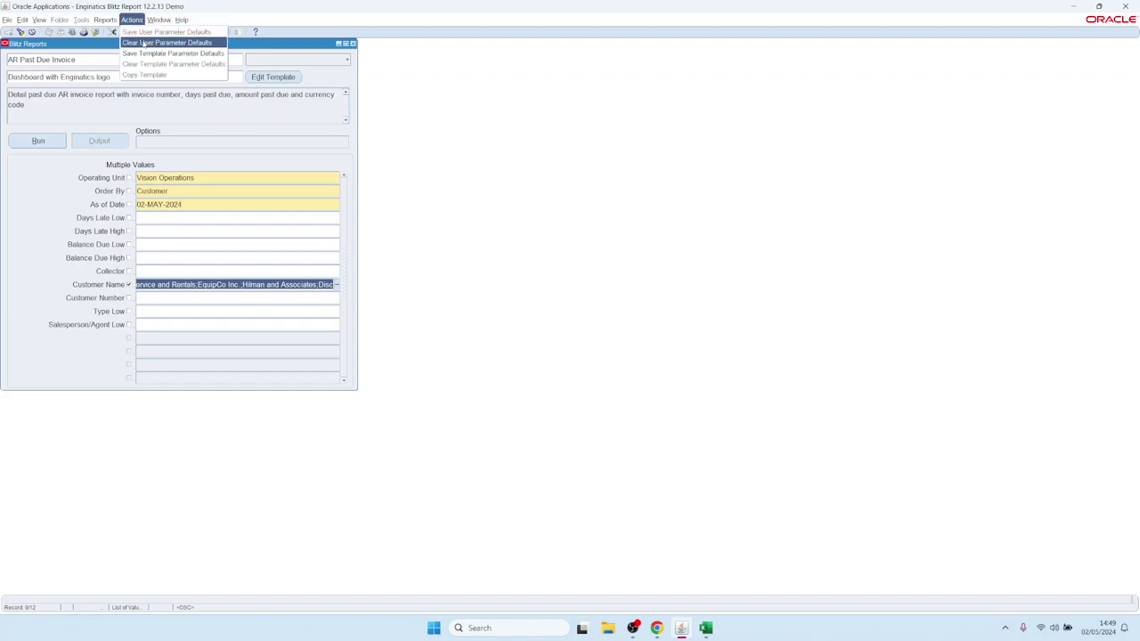
left_click(142, 43)
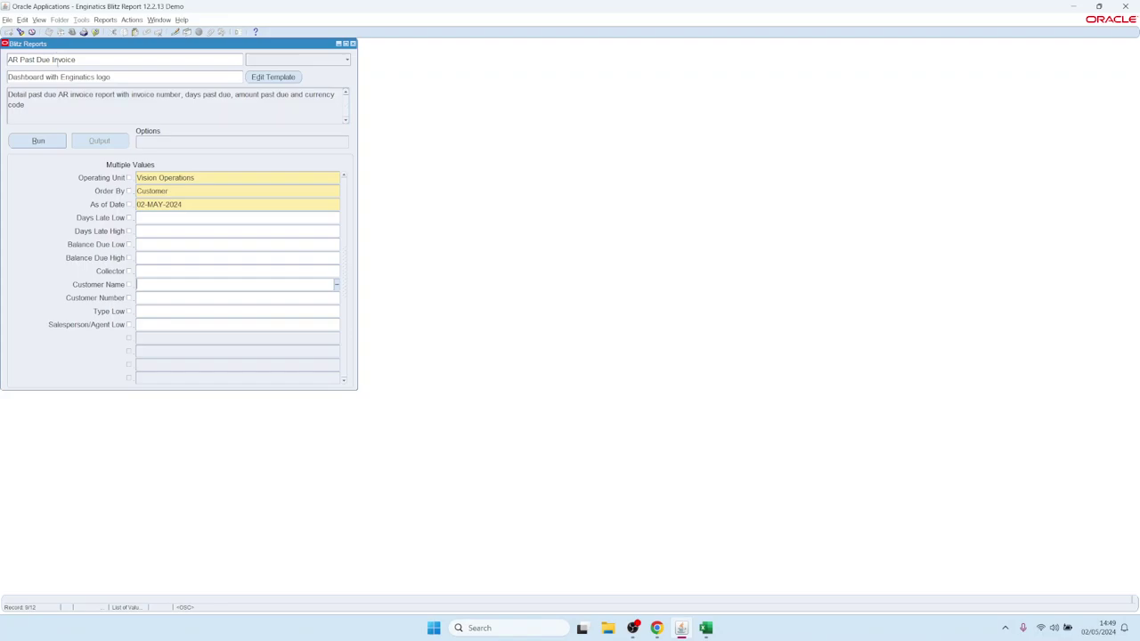
Step: Open the concurrent requests list and find all of your own requests
left_click(56, 60)
left_click(39, 19)
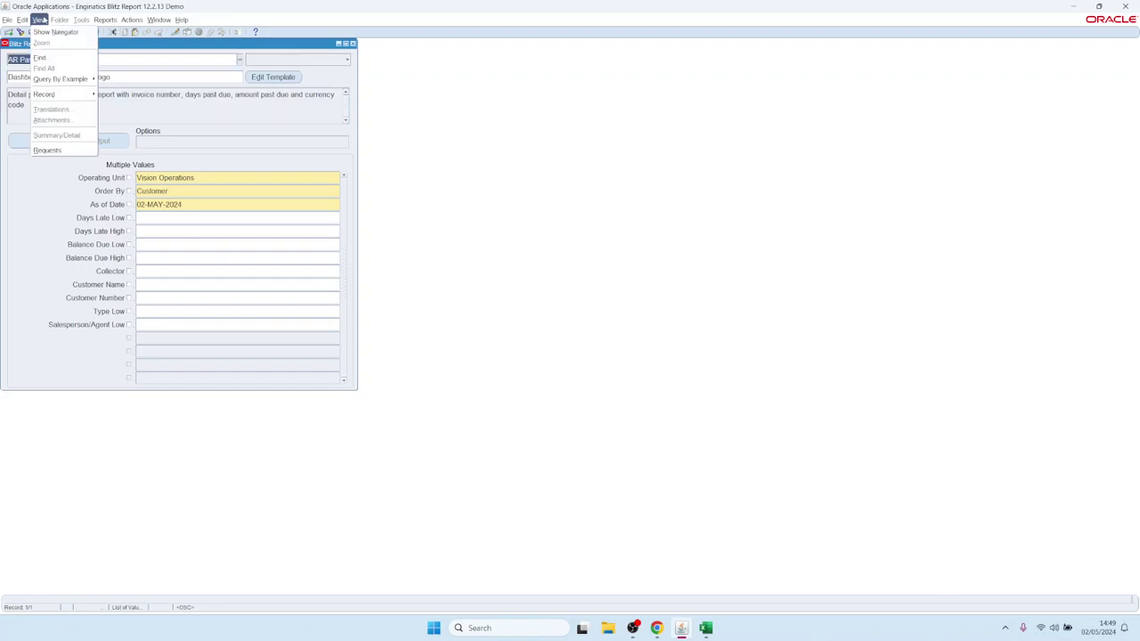
left_click(49, 150)
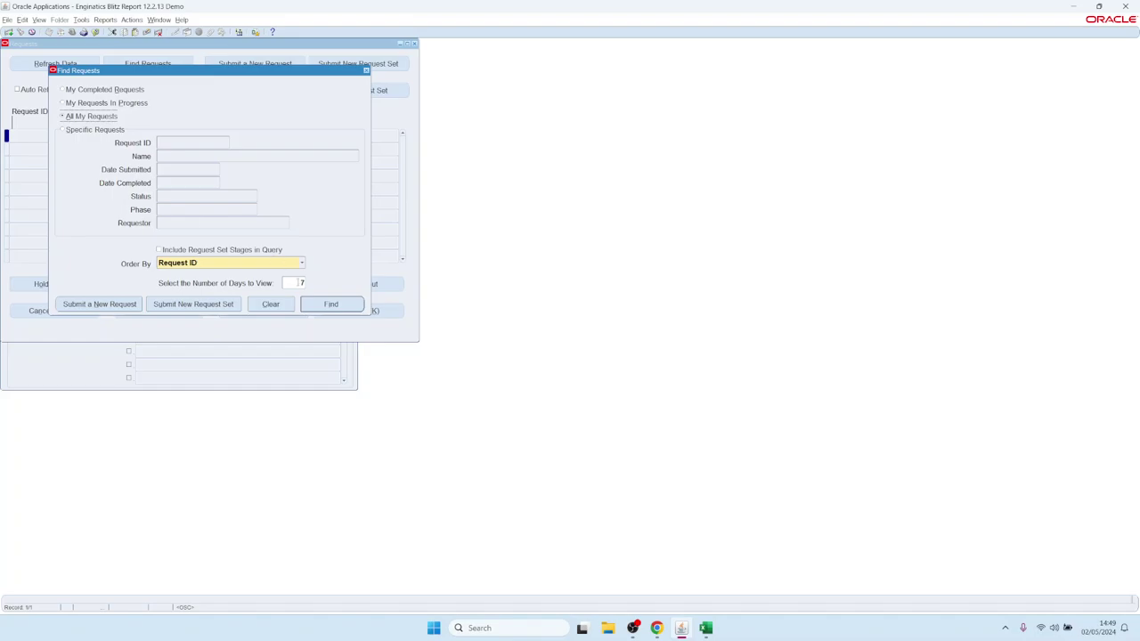
left_click(328, 304)
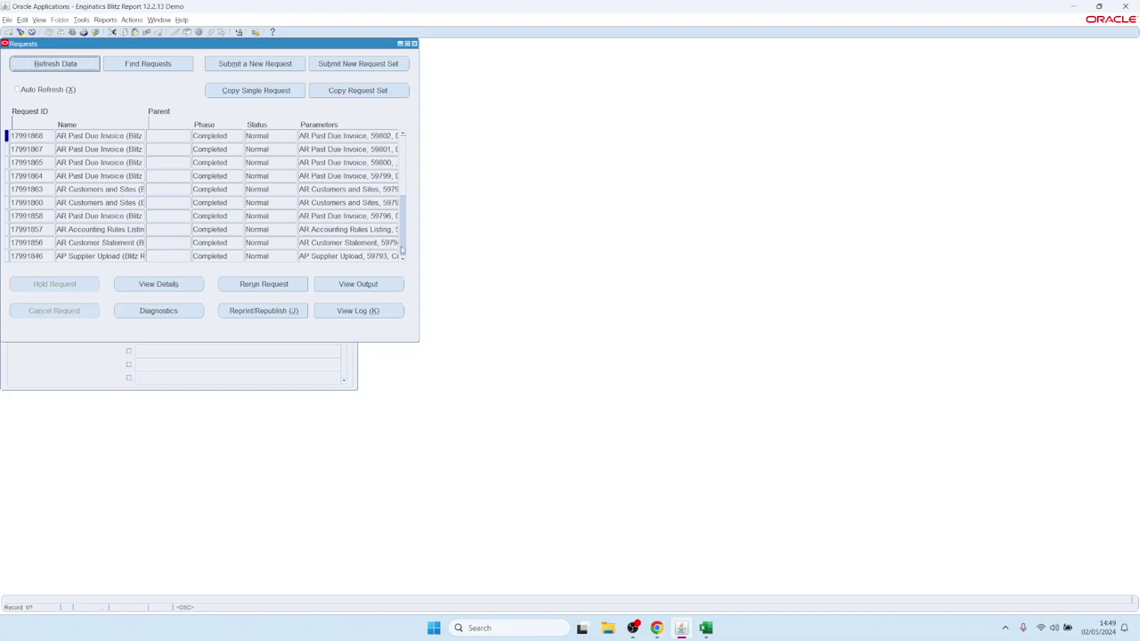
Step: Find the earlier AR Past Due Invoice request just below the AR Aging requests and view its output
left_click(402, 251)
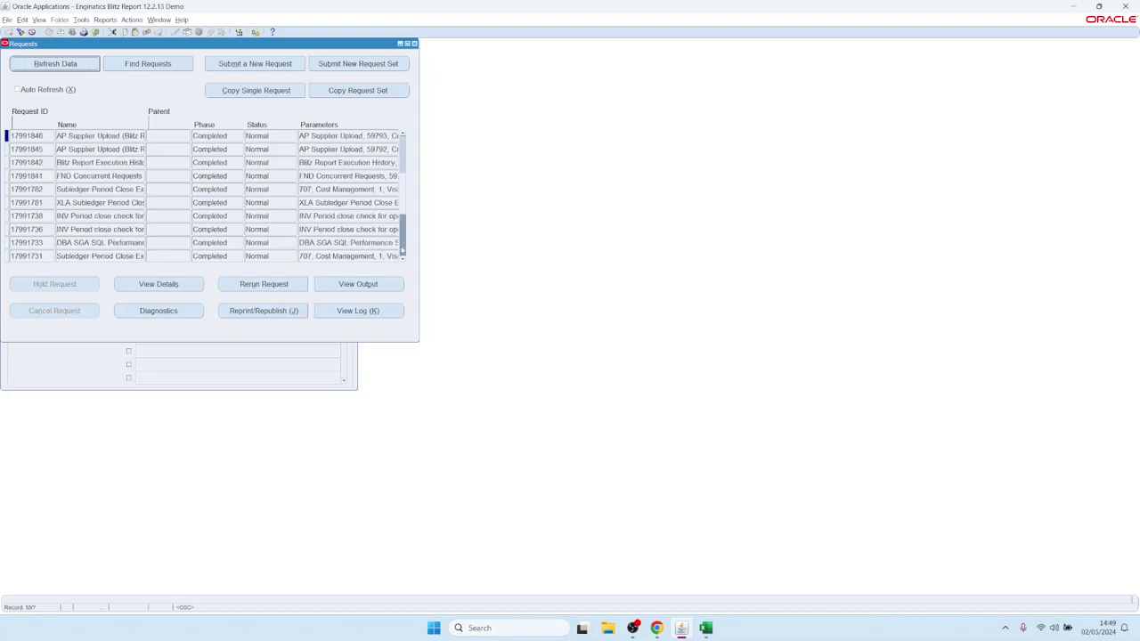
left_click(401, 250)
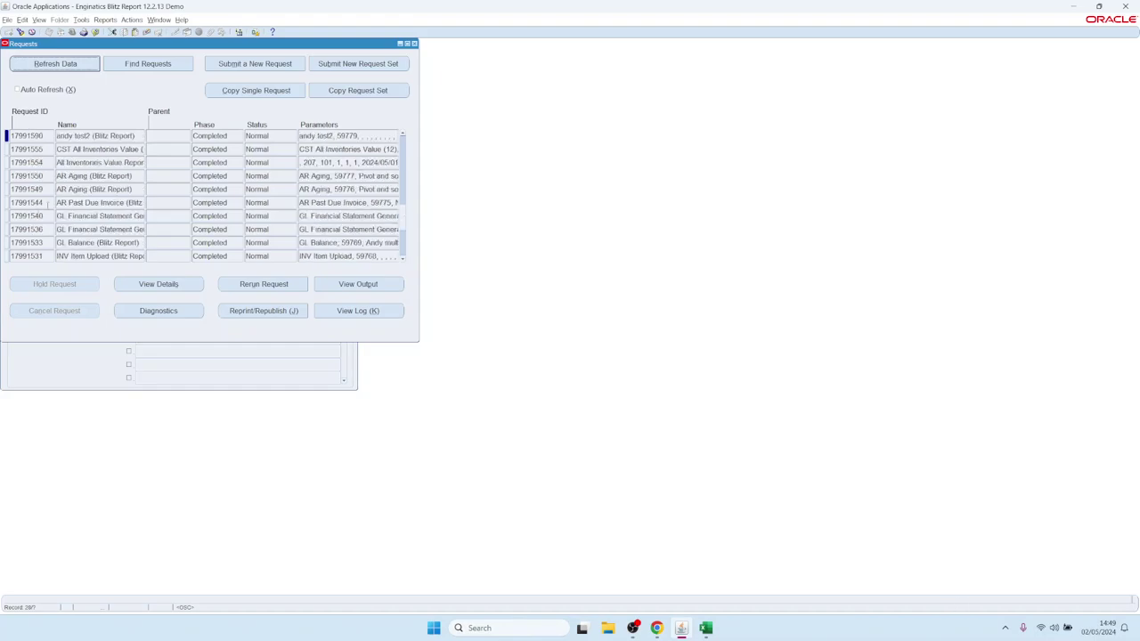
left_click(93, 202)
left_click(347, 283)
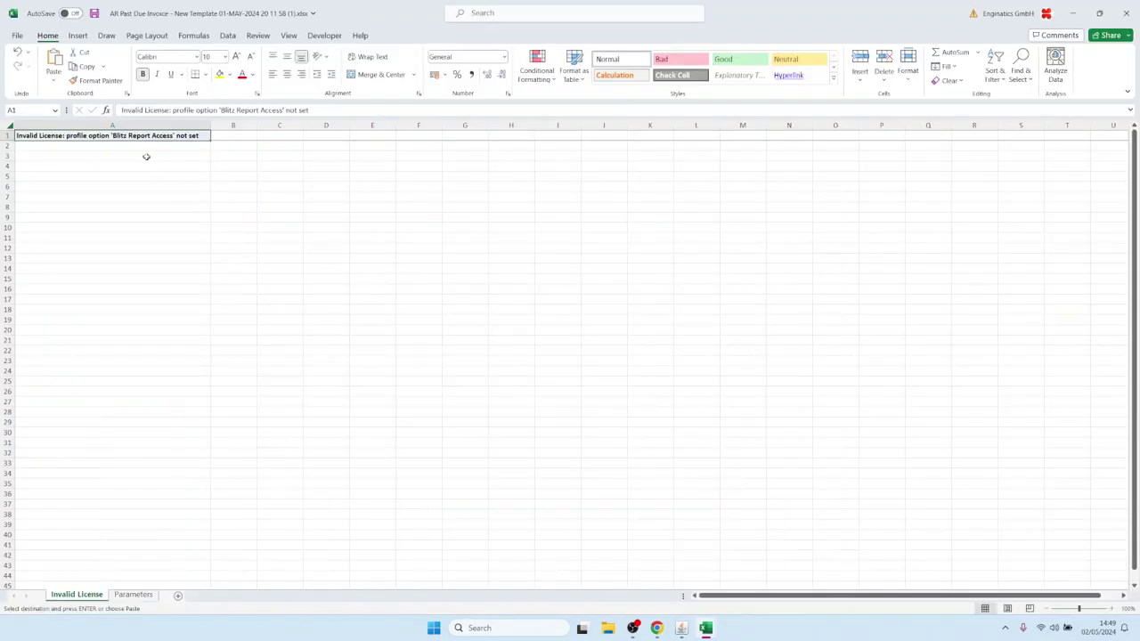
Step: Look over the opened AR Past Due Invoice output workbook and close it
left_click(146, 156)
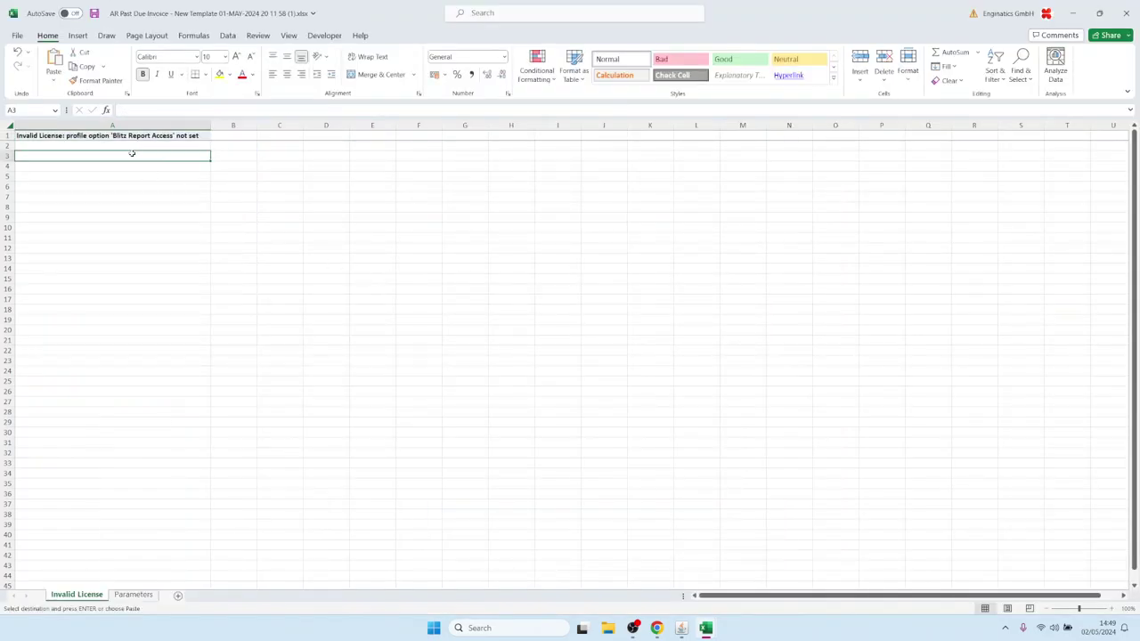
left_click(276, 173)
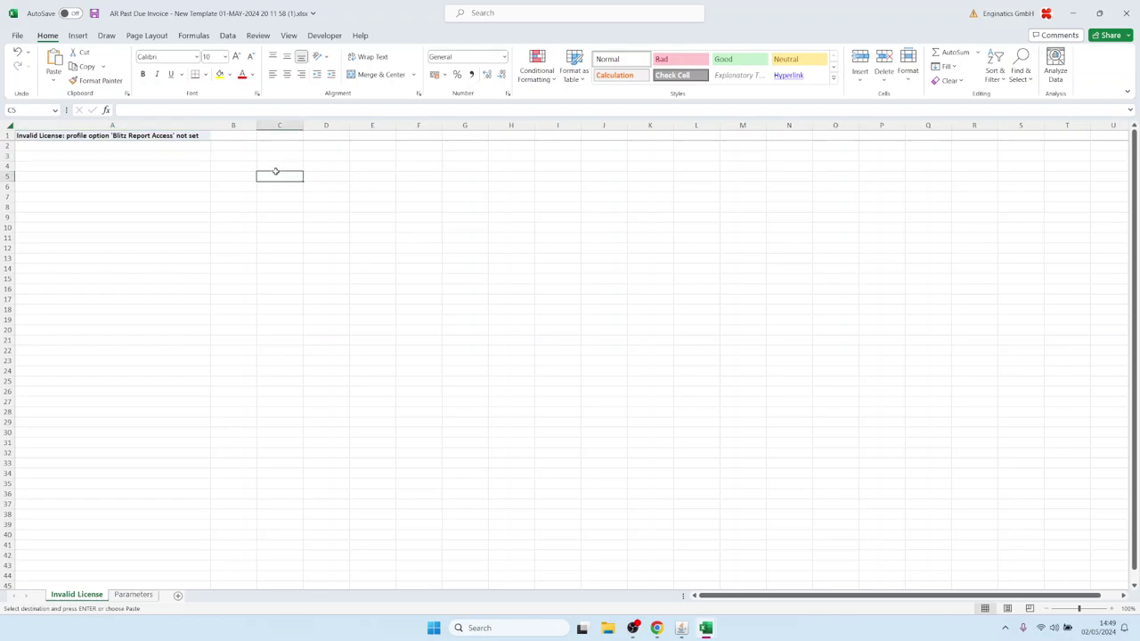
left_click(1125, 13)
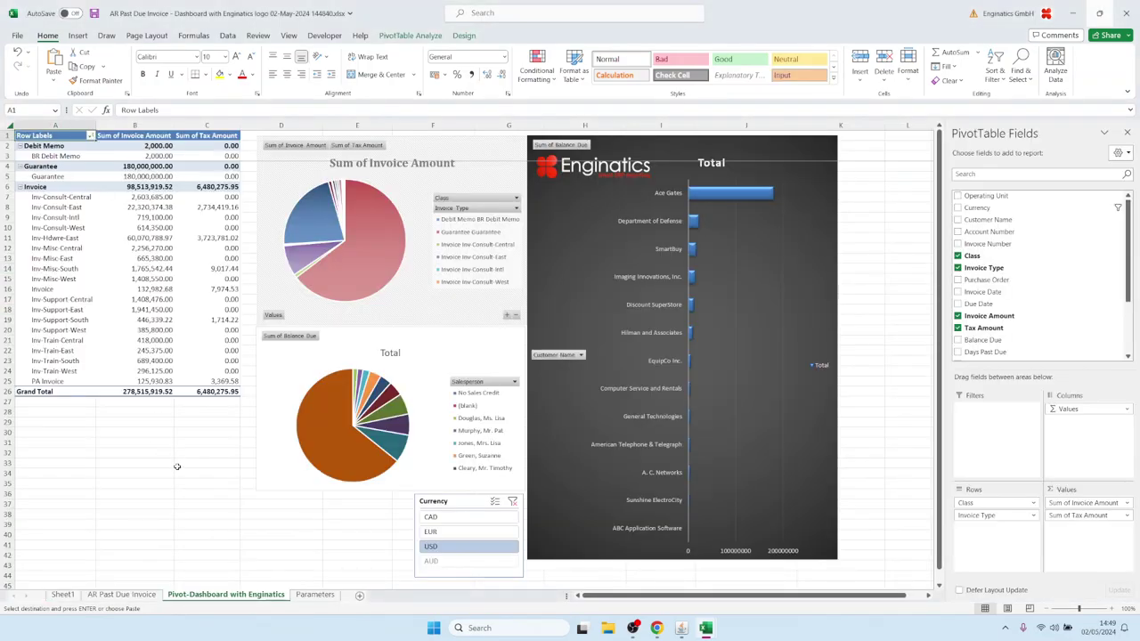
Step: Switch back to Oracle Applications and close the Requests window
mouse_move(680, 631)
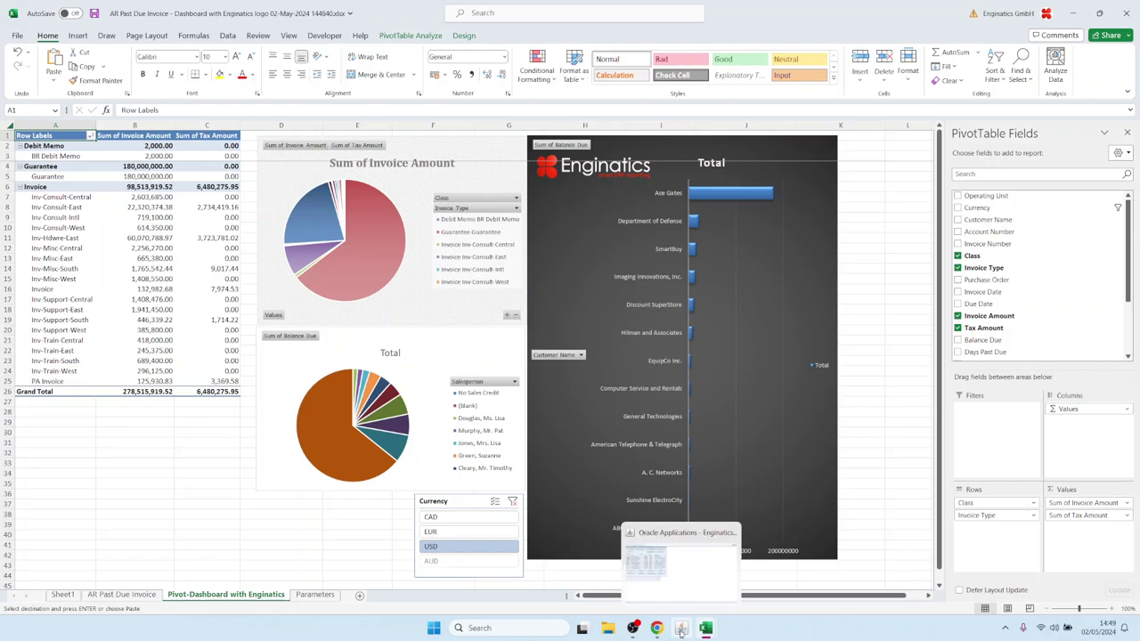
left_click(674, 573)
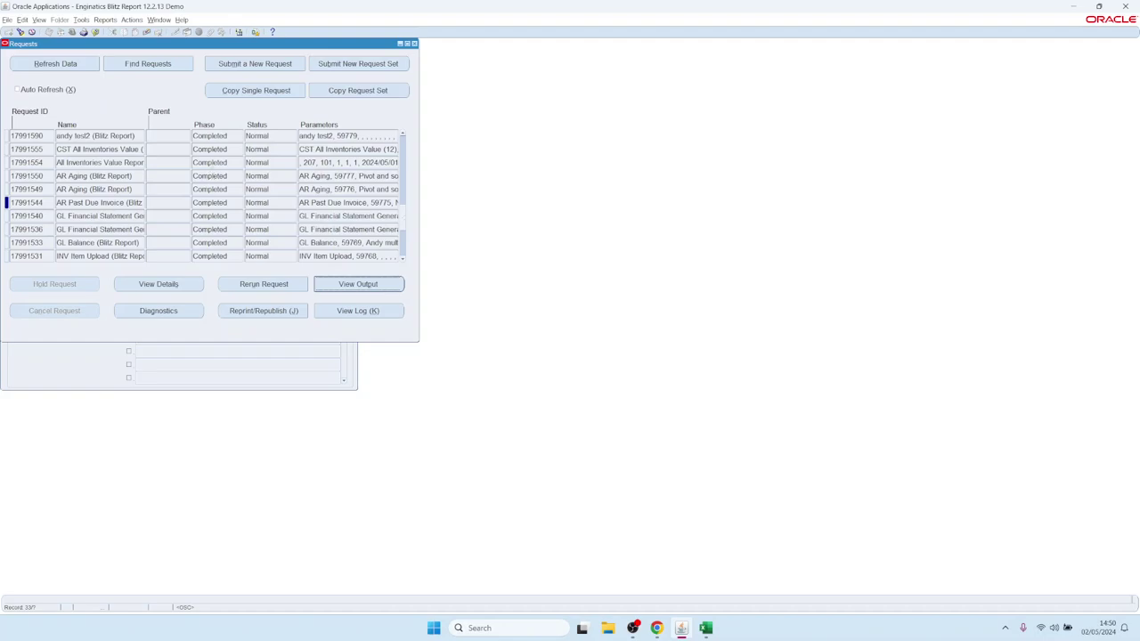
left_click(414, 45)
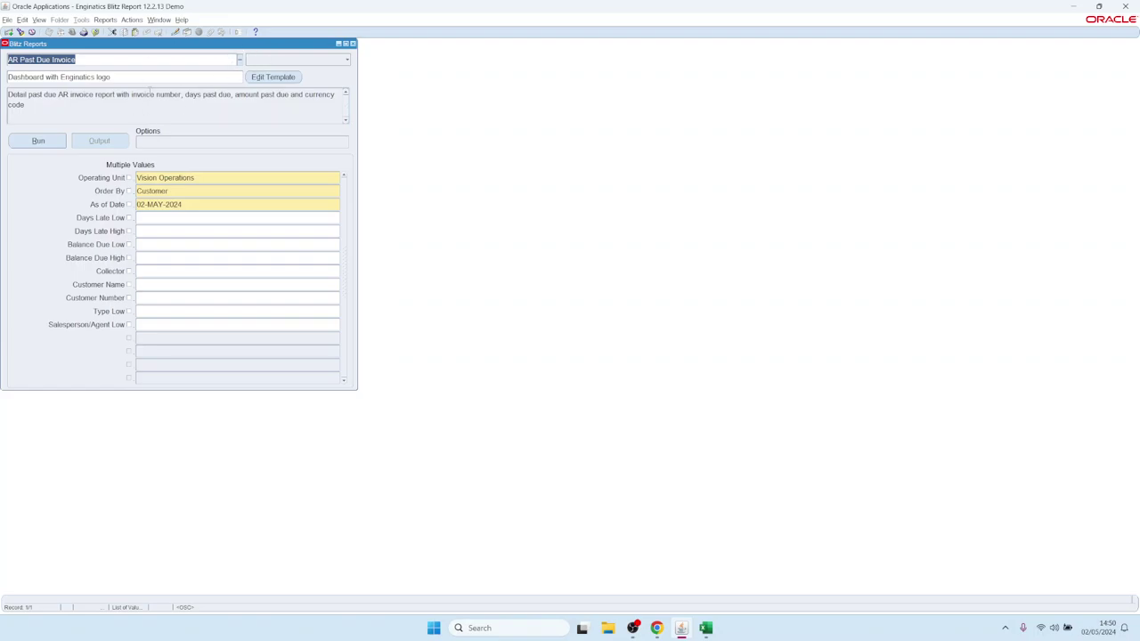
Step: Filter the reports by the Enginatics category and load the AP Trial Balance report
left_click(304, 61)
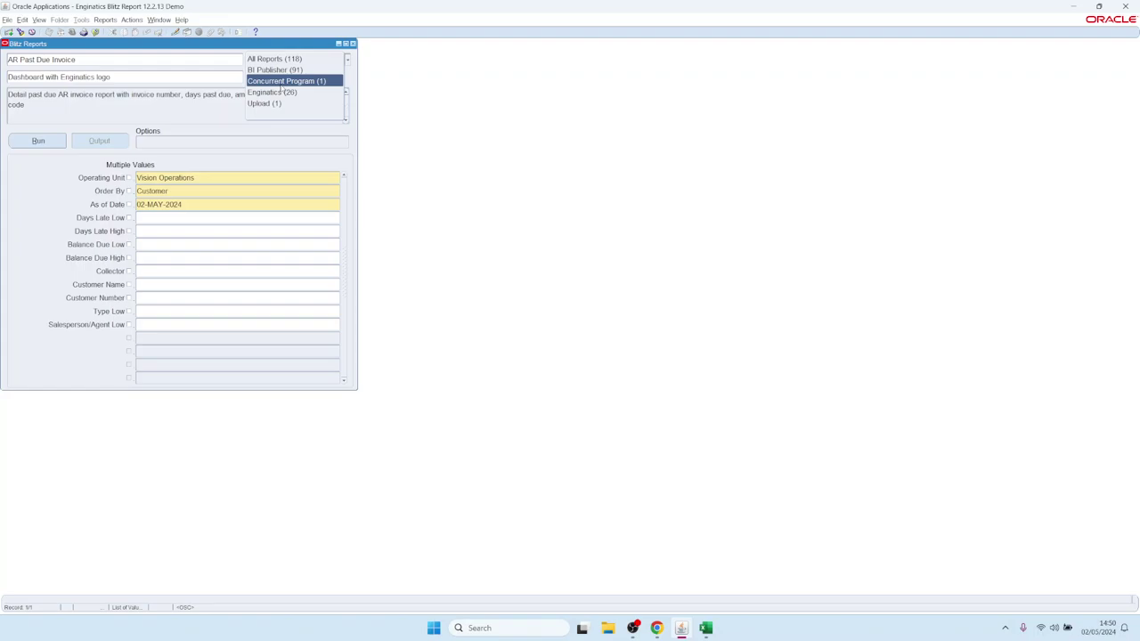
left_click(283, 94)
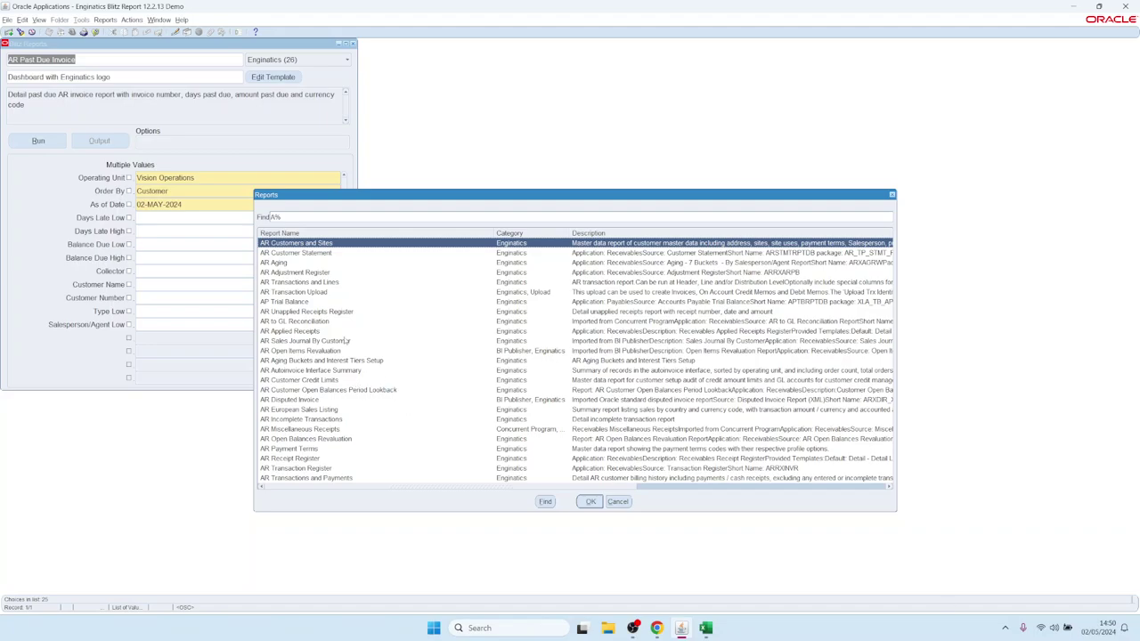
double_click(301, 302)
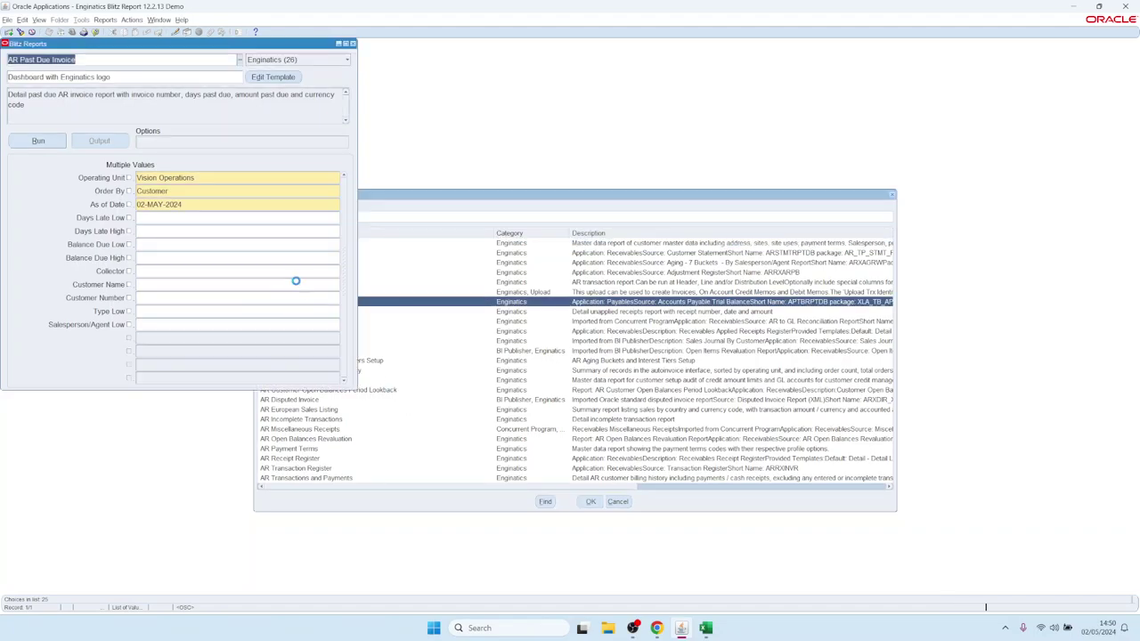
Step: Filter the reports by the BI Publisher category, load AR Accounting Rules Listing and run it
left_click(285, 60)
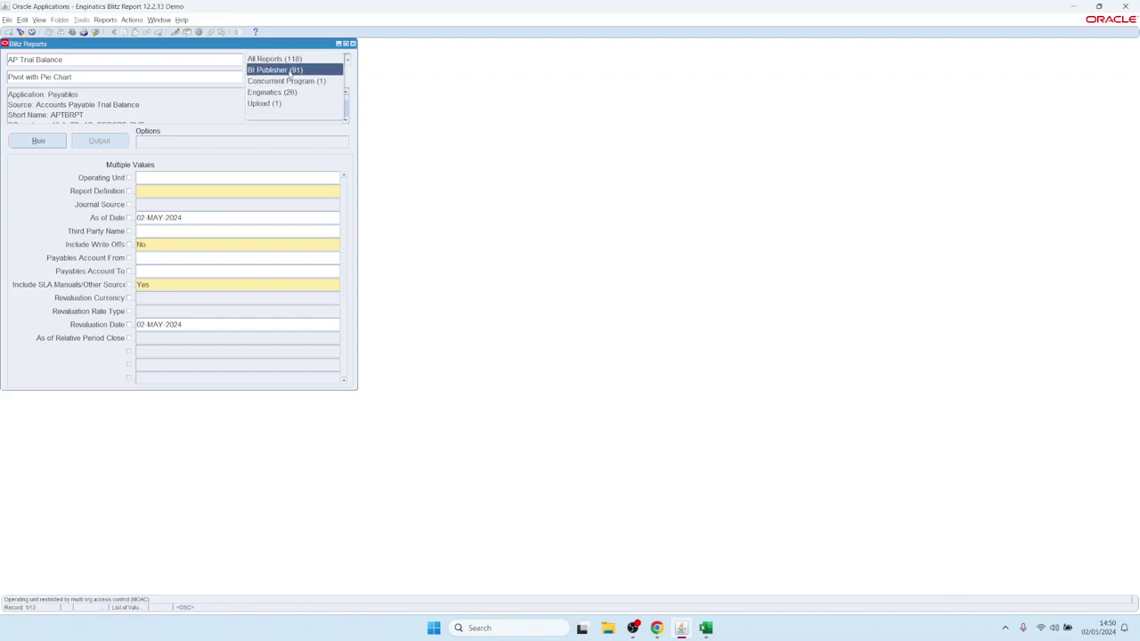
left_click(284, 70)
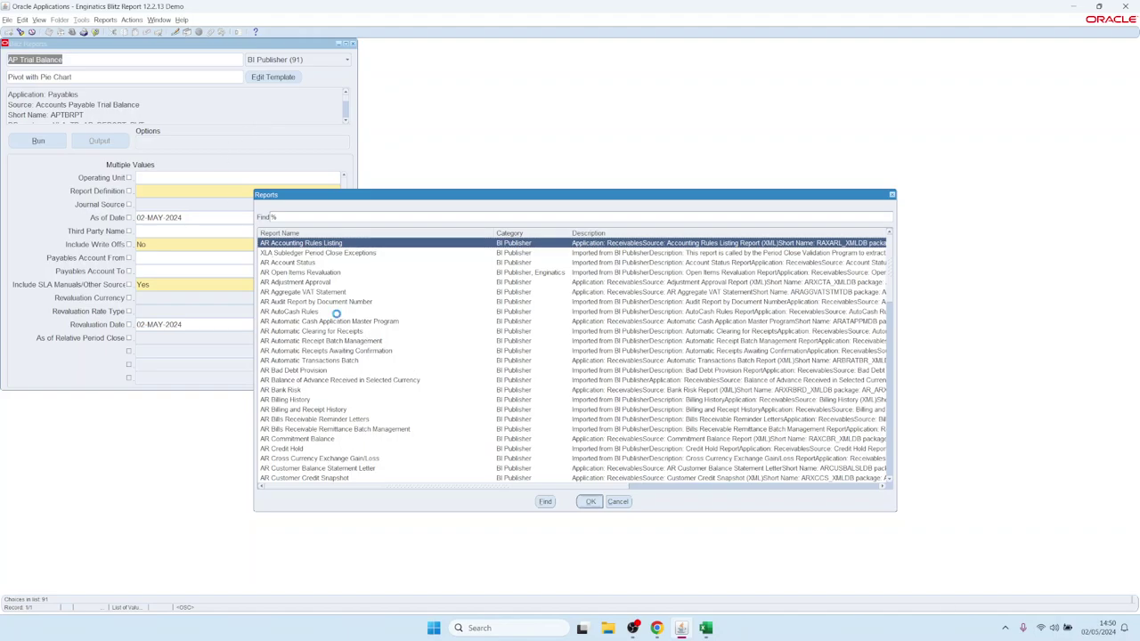
key("Return")
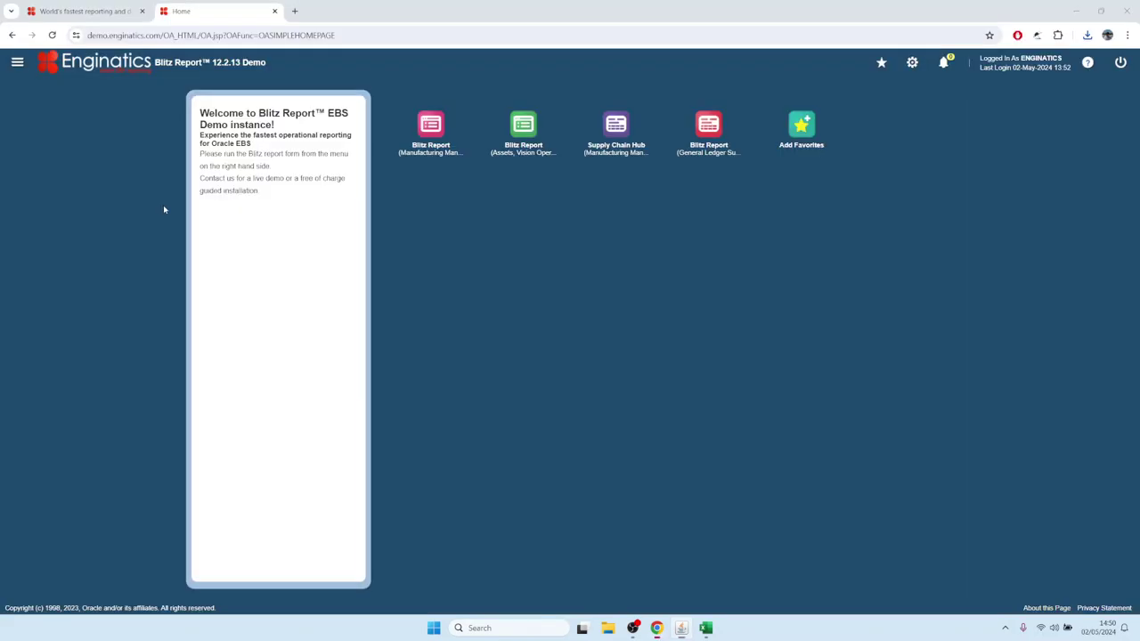
Step: View the AR Accounting Rules Listing output in Excel and switch back to Oracle Applications
key("alt+Tab")
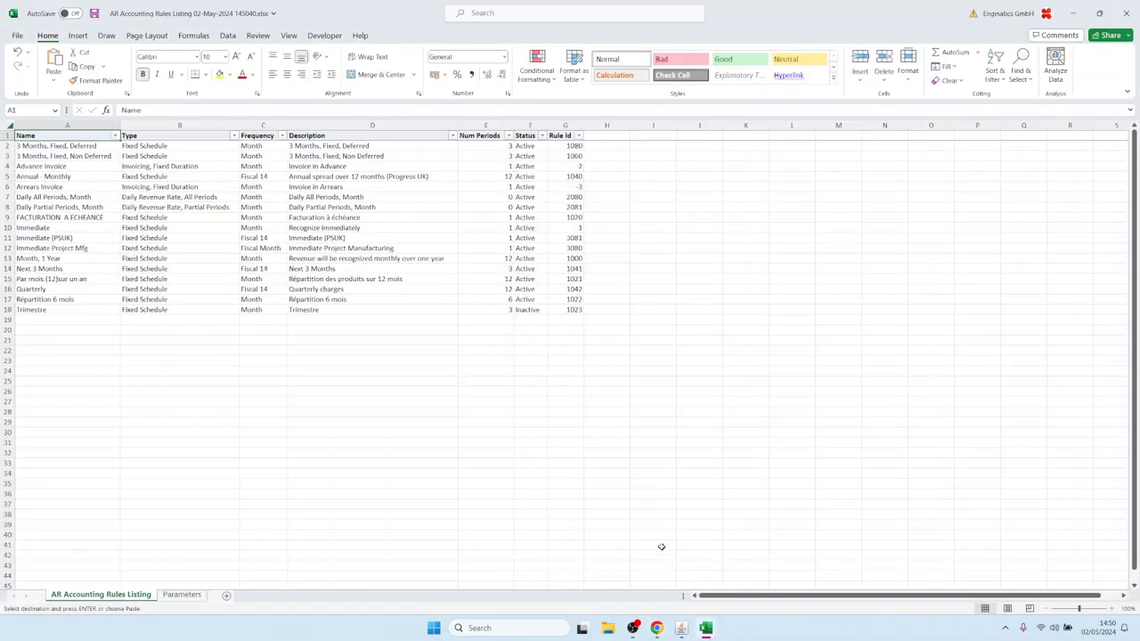
left_click(681, 629)
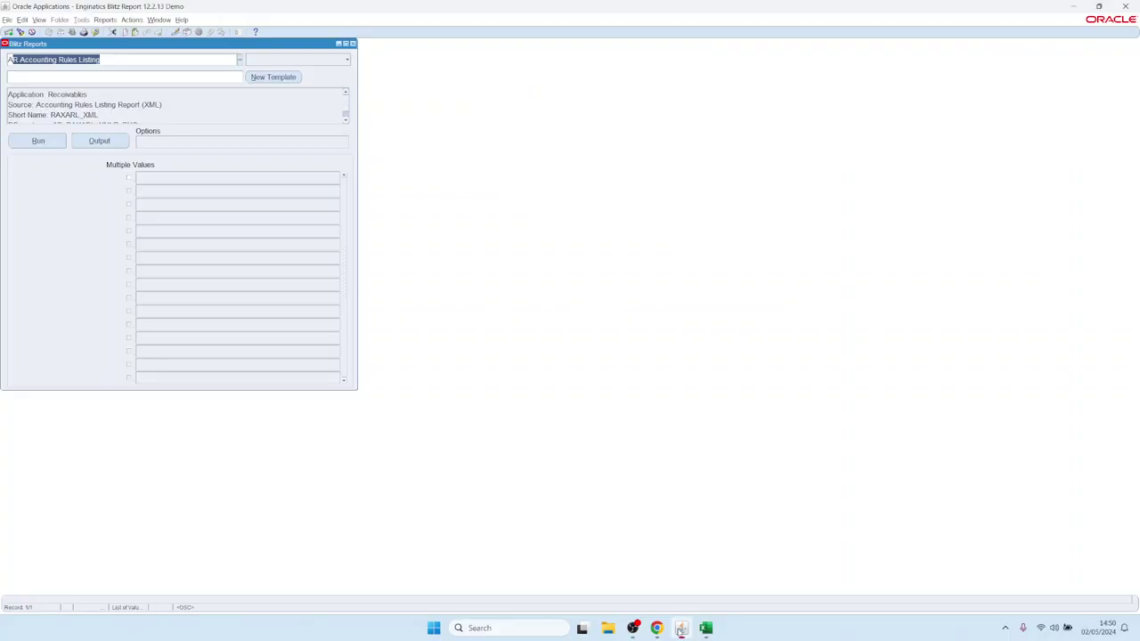